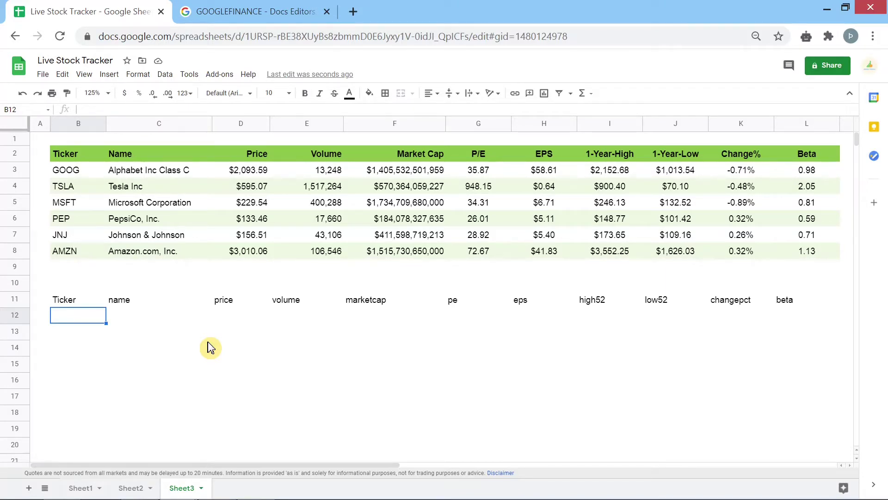
# Enter the ticker GOOG in B12 and fetch its company name in C12 with =googlefinance(B12,"name")
pyautogui.write('GOOG')
pyautogui.press('Tab')
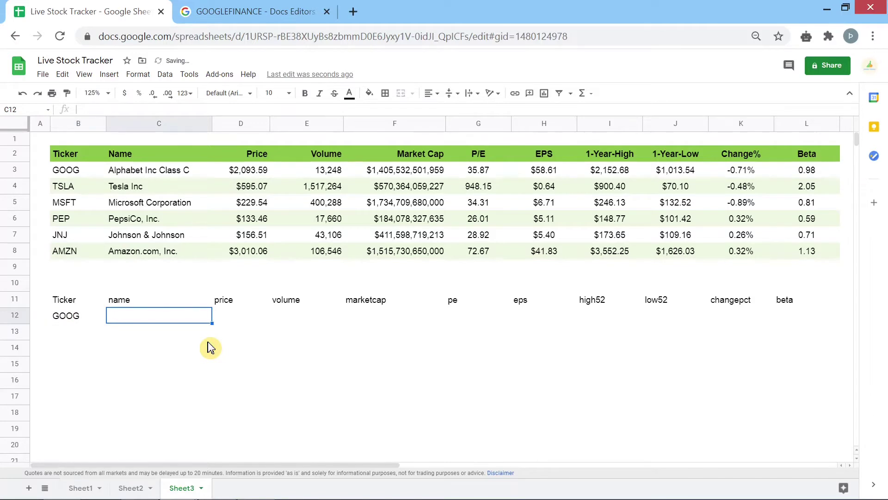
pyautogui.write('=')
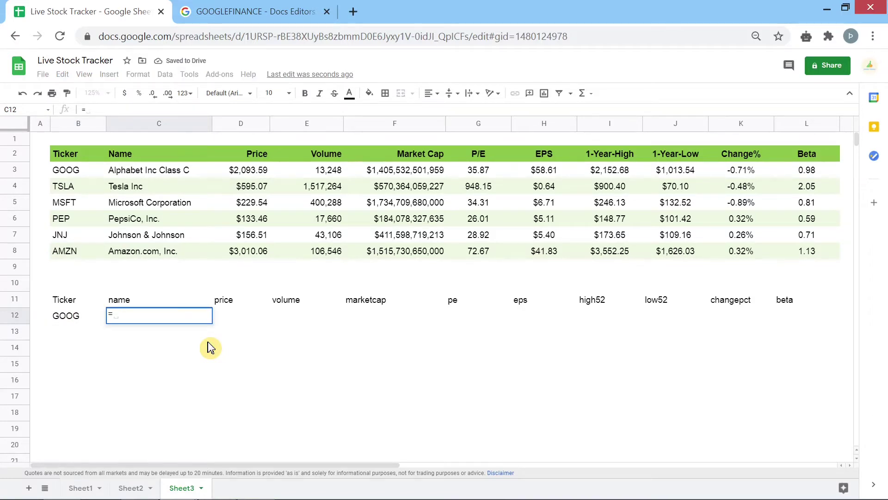
pyautogui.write('goog')
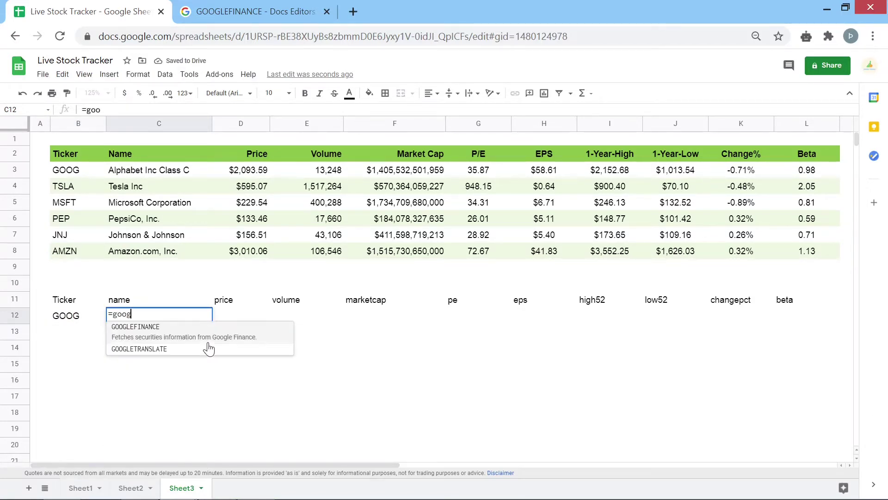
pyautogui.write('lefinance(')
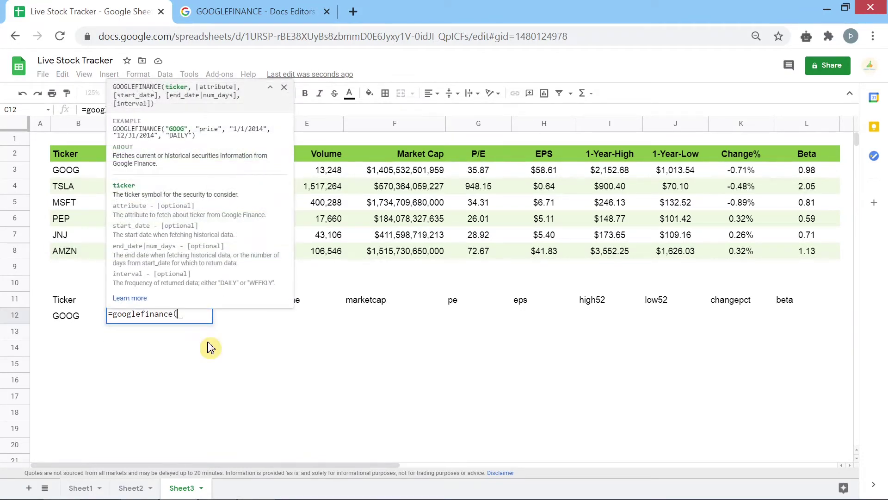
pyautogui.click(63, 316)
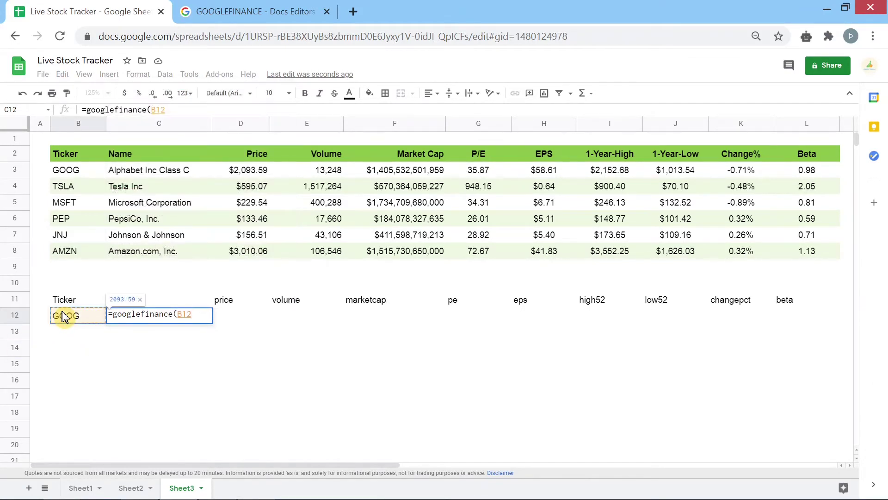
pyautogui.write(',')
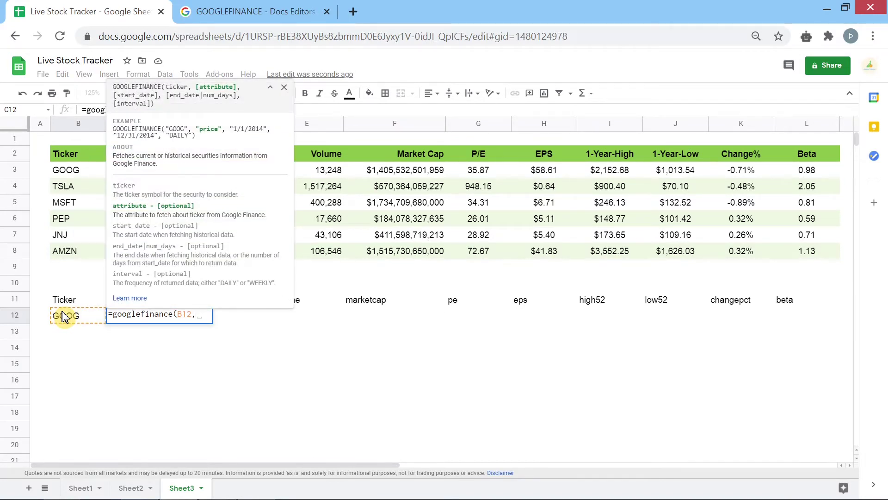
pyautogui.write('"')
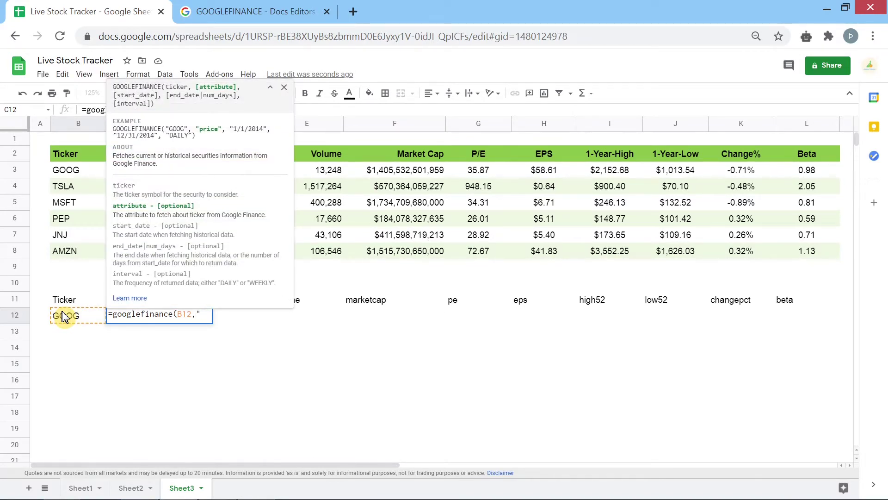
pyautogui.write('name")')
pyautogui.press('Return')
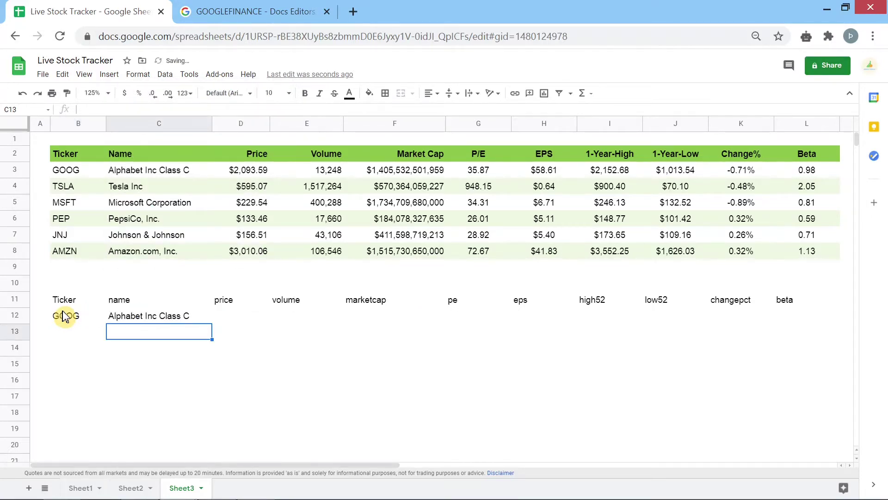
pyautogui.doubleClick(209, 319)
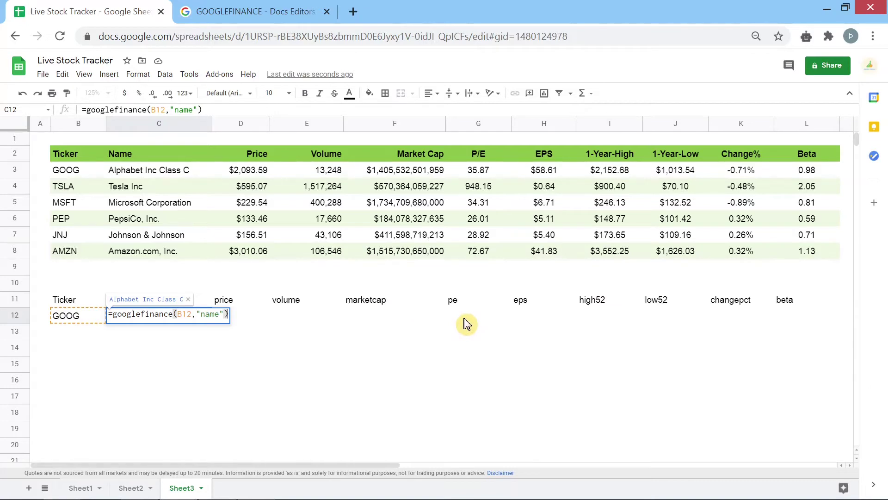
pyautogui.press('Return')
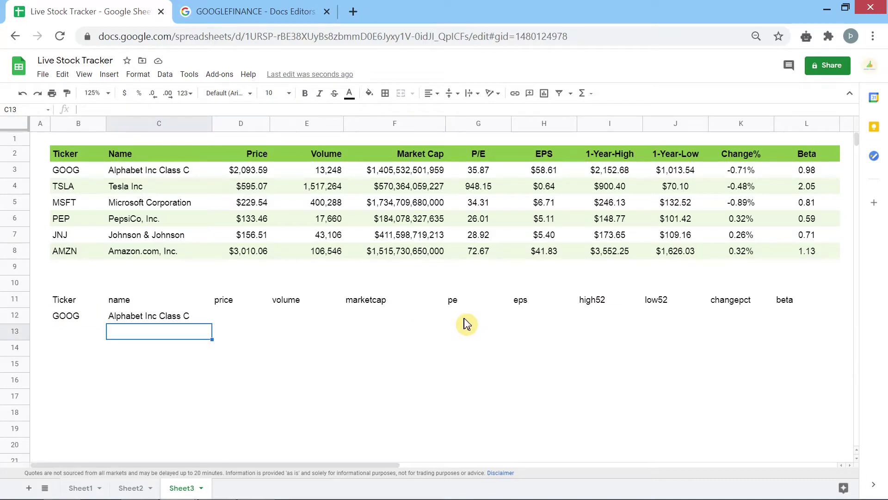
# Fetch the GOOG price in D12 with the formula =googlefinance(B12,"price")
pyautogui.doubleClick(230, 317)
pyautogui.write('=')
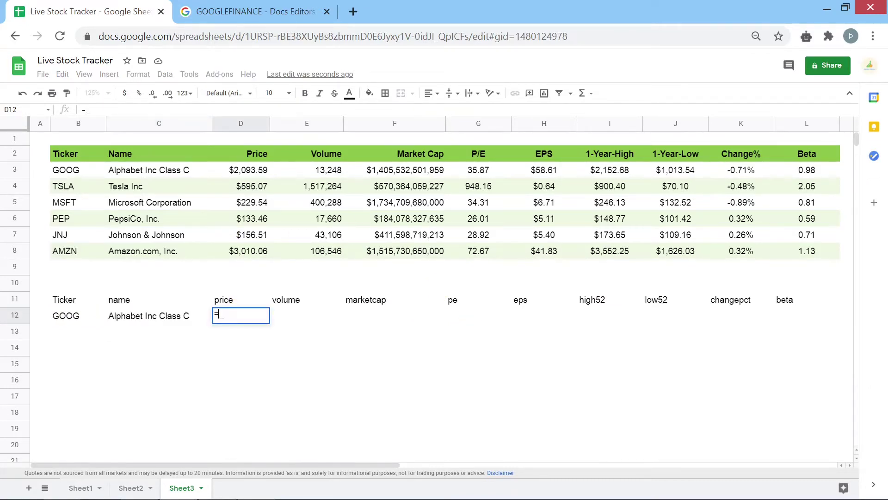
pyautogui.write('googlef')
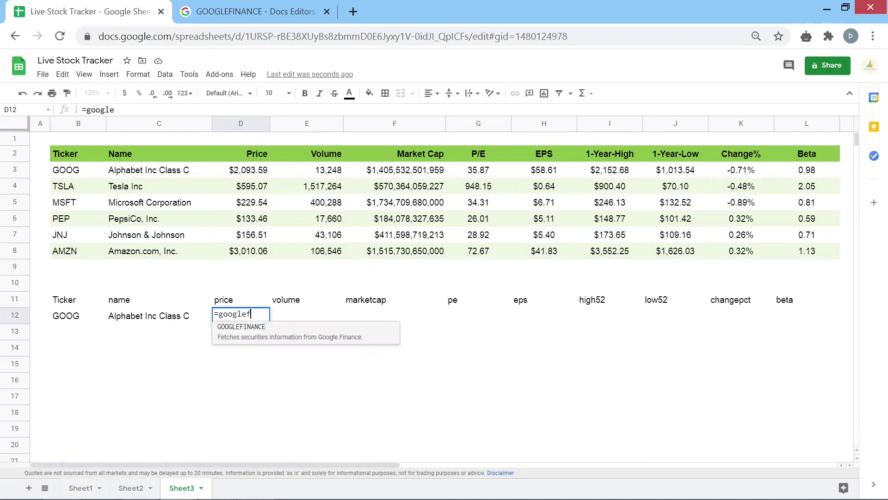
pyautogui.write('inance(')
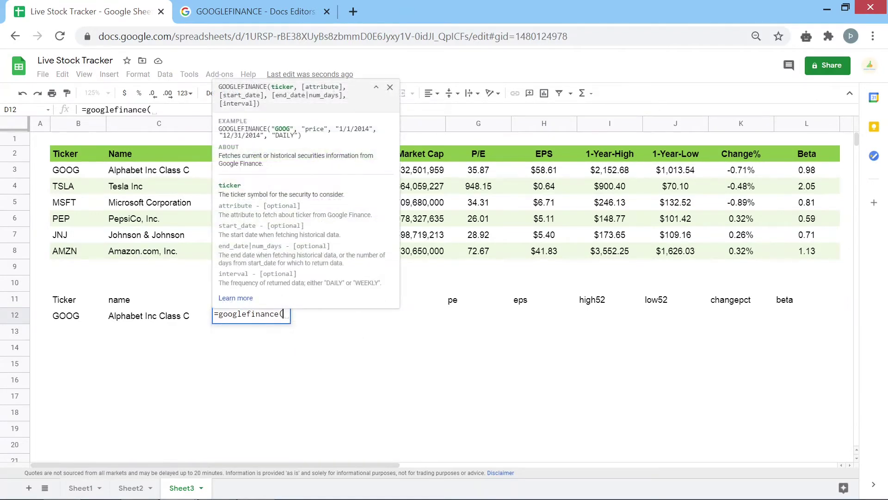
pyautogui.click(88, 323)
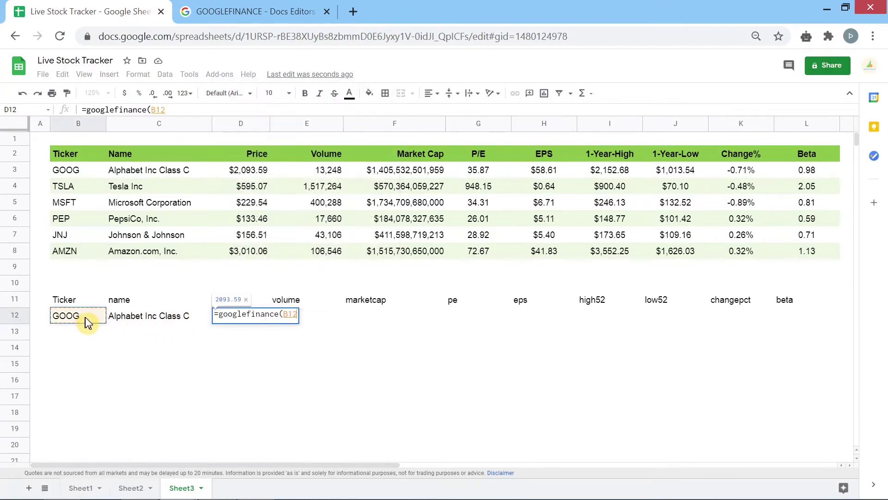
pyautogui.write(',"pr')
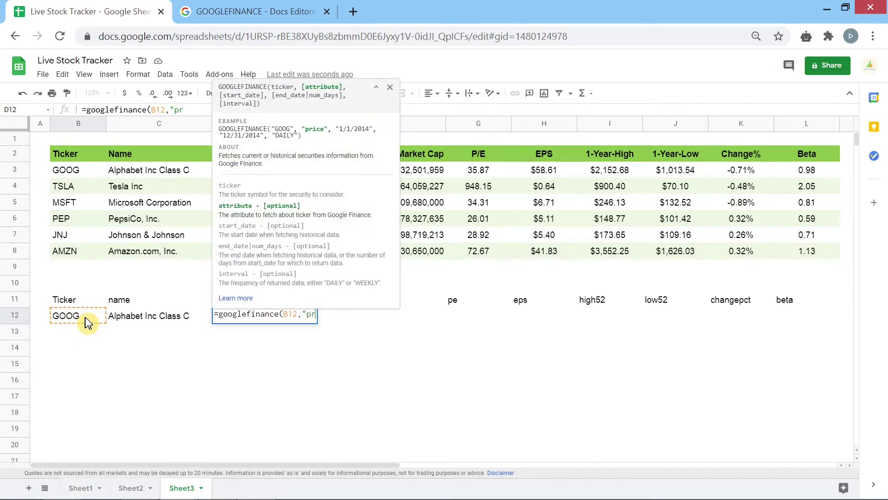
pyautogui.write('ice")')
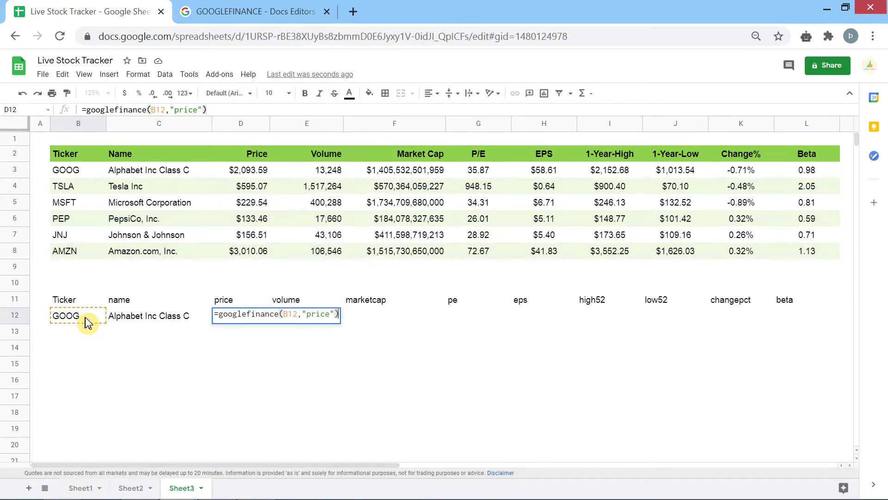
pyautogui.press('Return')
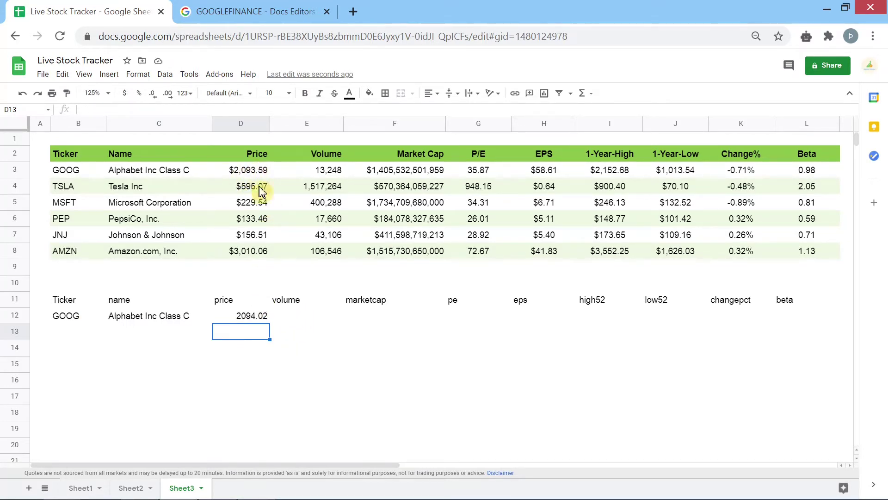
# Fetch the GOOG trading volume in E12 with the formula =googlefinance(B12,"volume")
pyautogui.click(291, 311)
pyautogui.press('Return')
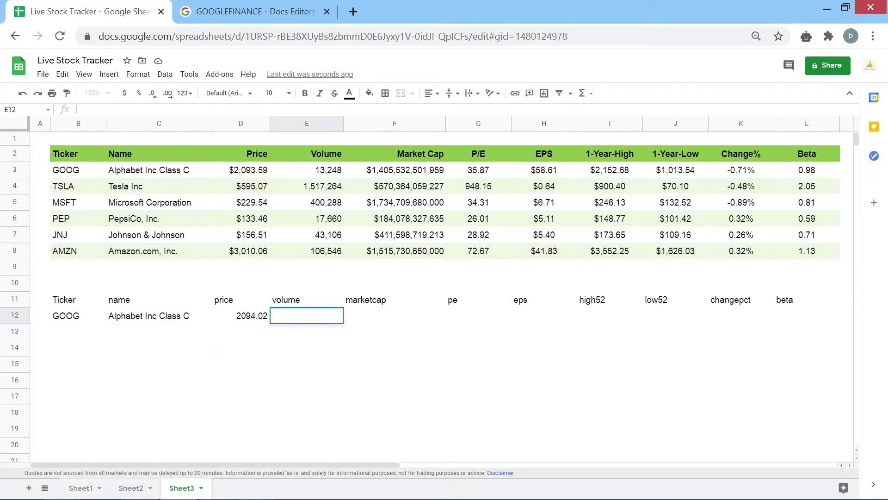
pyautogui.write('=google')
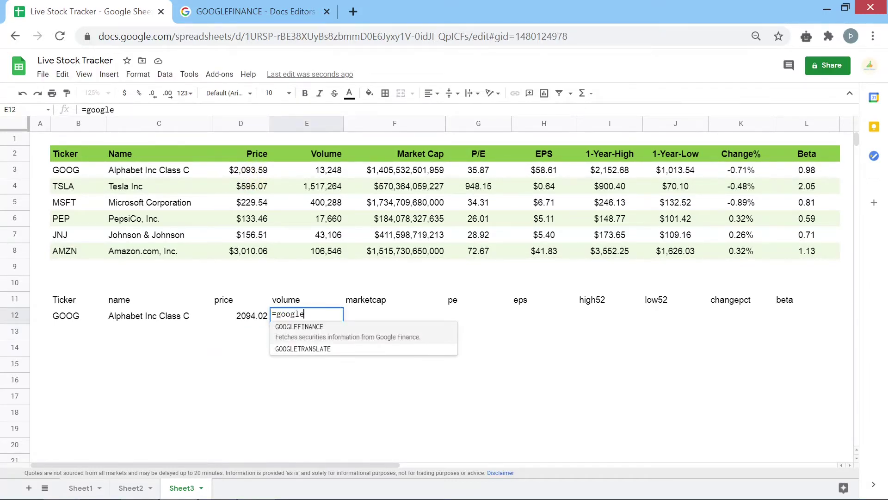
pyautogui.write('finance')
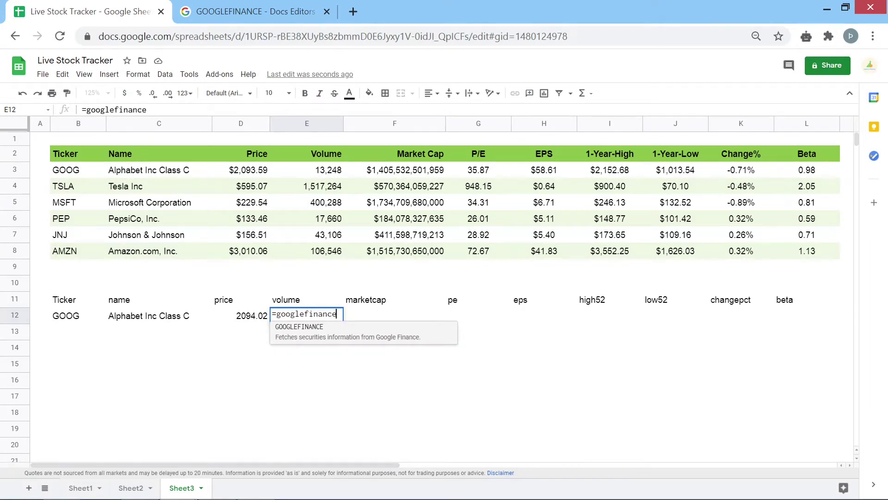
pyautogui.write('(')
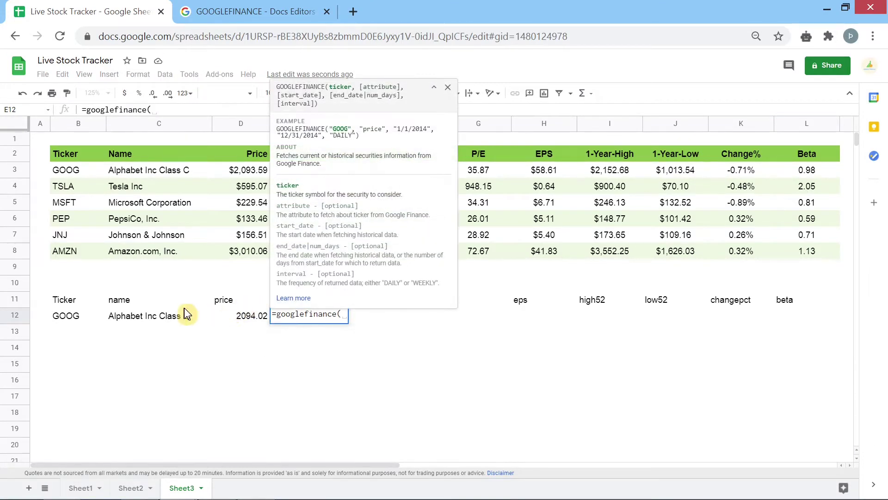
pyautogui.click(77, 318)
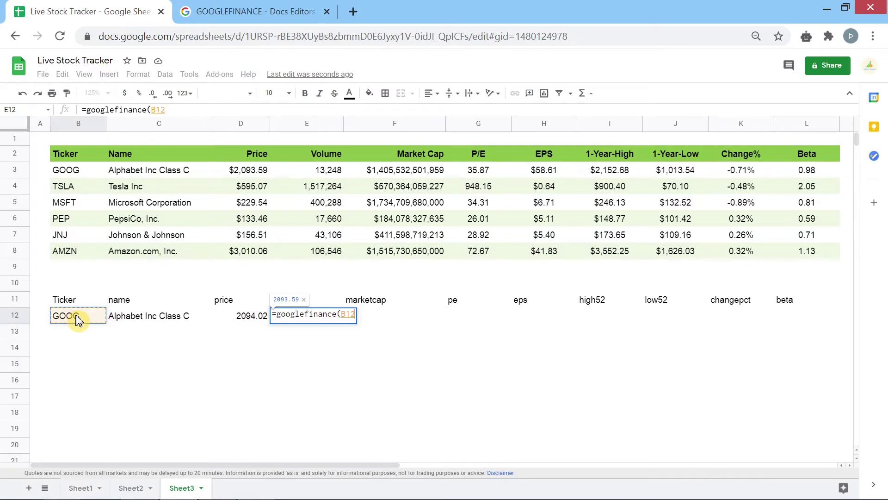
pyautogui.write(',"volume"')
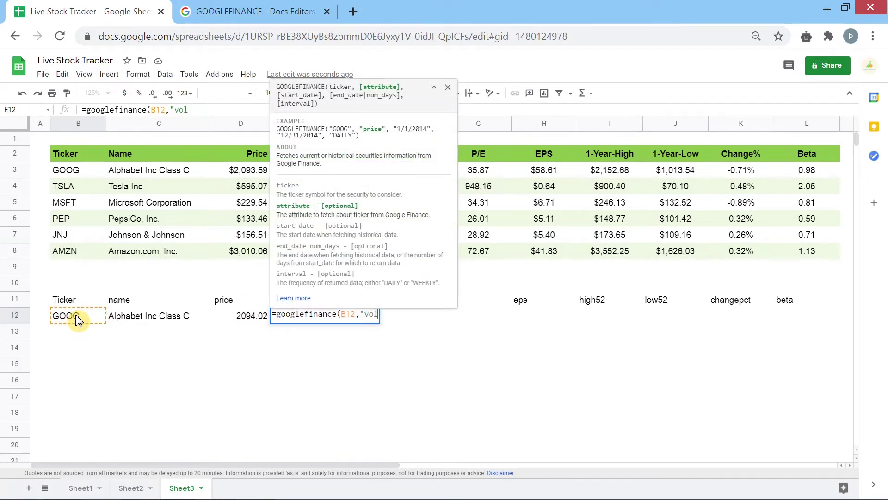
pyautogui.write(')')
pyautogui.press('Return')
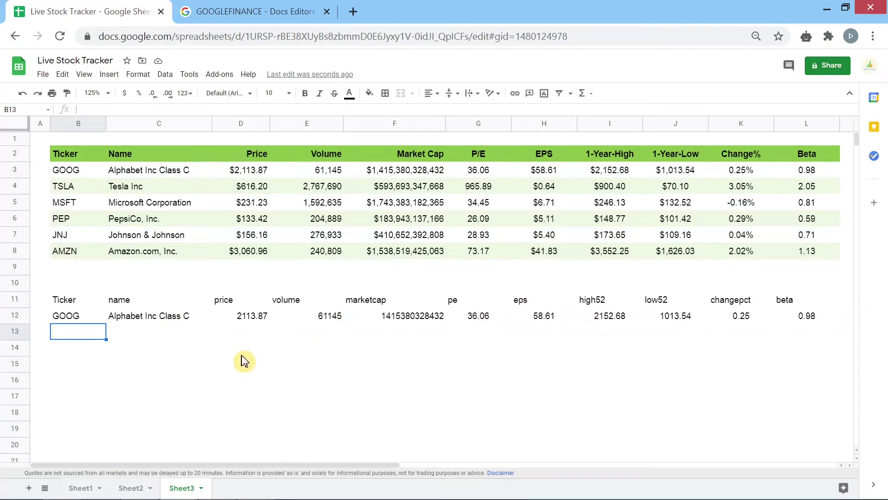
# Enter the tickers TSLA, MSFT, PEP, JNJ and AMZN below GOOG in cells B13 to B17
pyautogui.write('TSLA')
pyautogui.press('Return')
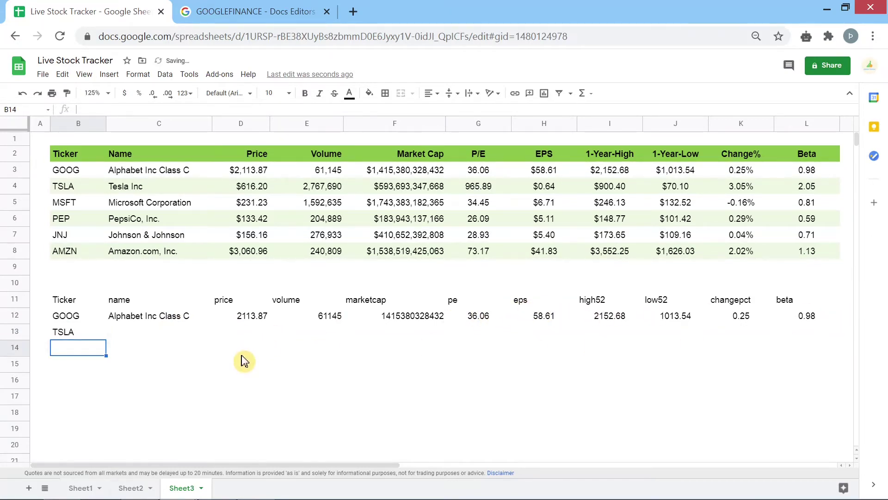
pyautogui.write('MSFT')
pyautogui.press('Return')
pyautogui.write('PEP')
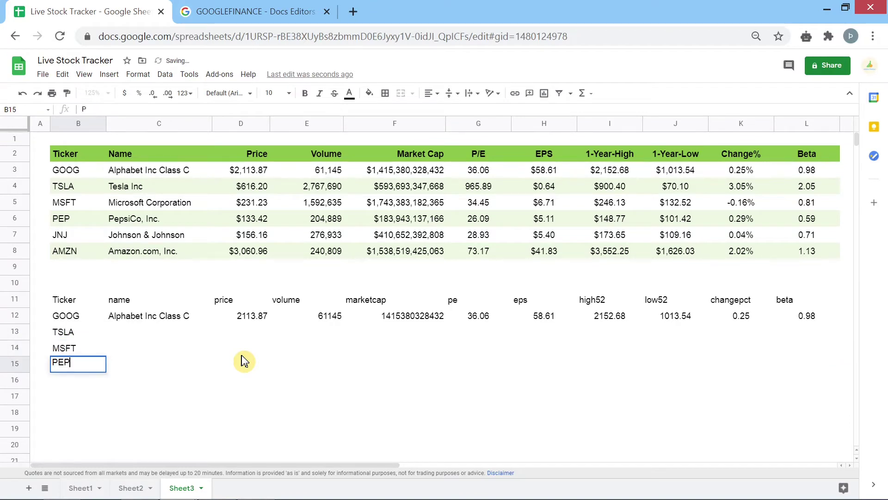
pyautogui.press('Return')
pyautogui.write('JN')
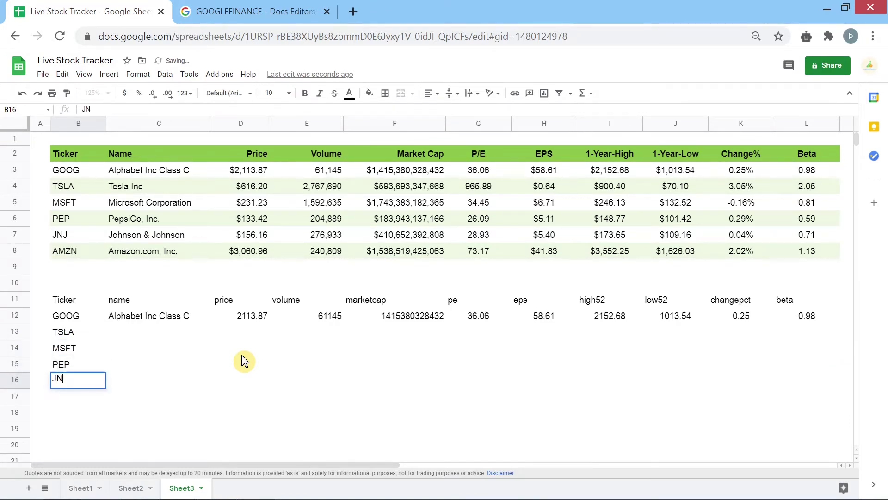
pyautogui.write('J')
pyautogui.press('Return')
pyautogui.write('AMZM')
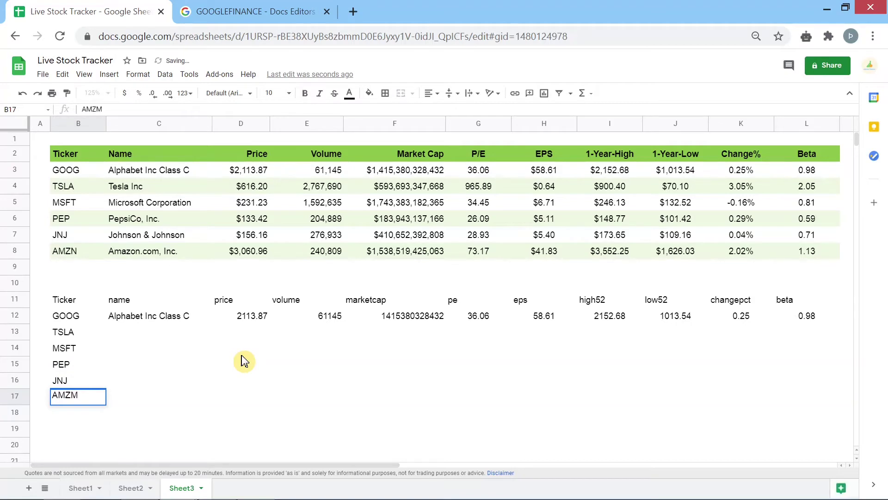
pyautogui.press('BackSpace')
pyautogui.write('N')
pyautogui.press('Return')
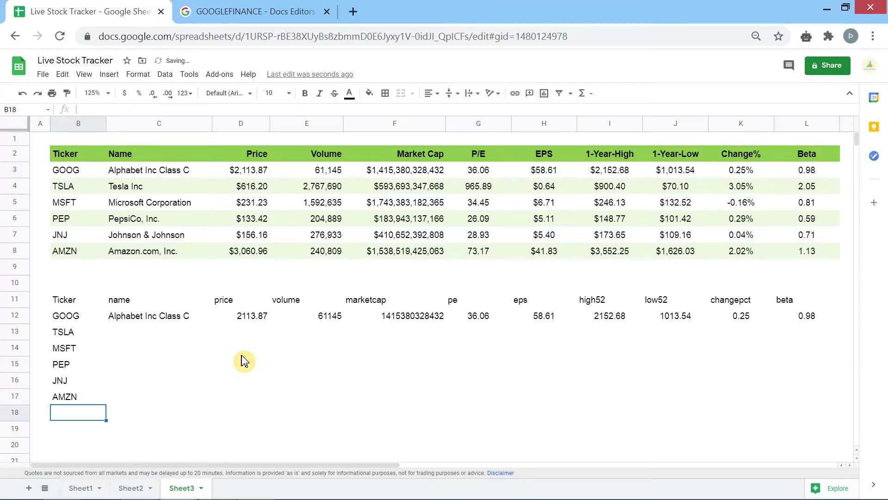
# Fill the GOOG row's formulas in C12:L12 down to row 17 for all the other tickers
pyautogui.click(181, 322)
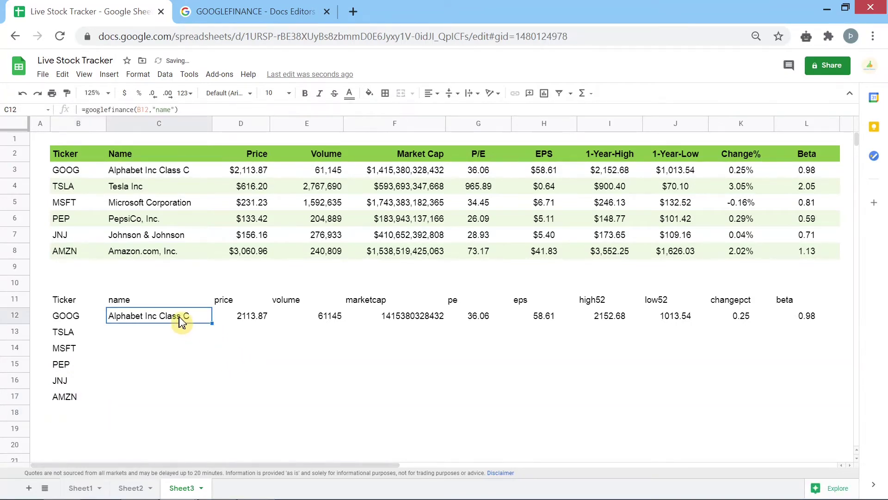
pyautogui.hotkey('shift', 'Right')
pyautogui.hotkey('shift', 'Right')
pyautogui.hotkey('shift', 'Right')
pyautogui.hotkey('shift', 'Right')
pyautogui.hotkey('shift', 'Right')
pyautogui.hotkey('shift', 'Right')
pyautogui.hotkey('shift', 'Right')
pyautogui.hotkey('shift', 'Right')
pyautogui.hotkey('shift', 'Right')
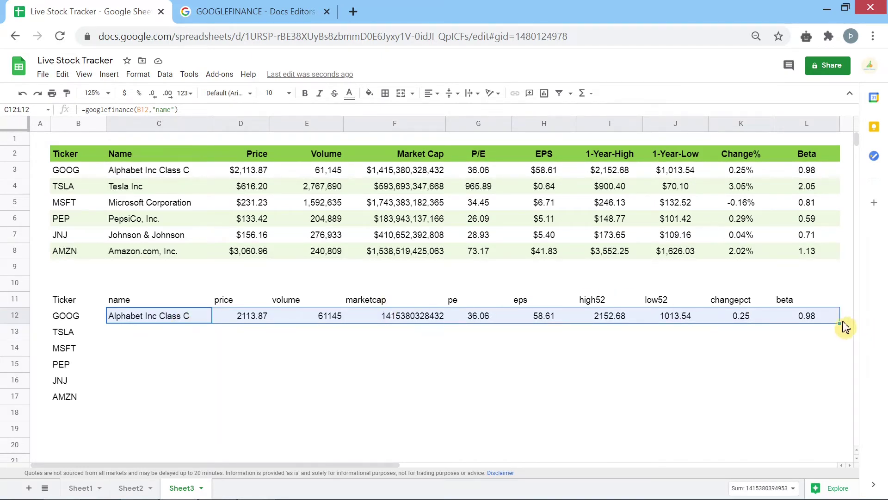
pyautogui.moveTo(840, 323); pyautogui.dragTo(828, 391)
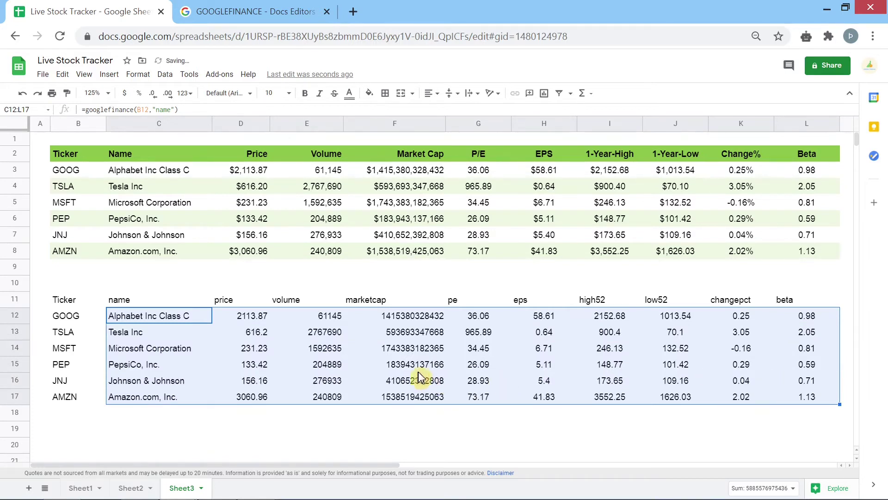
# Fill the AMZN row's formulas in C17:L17 down to row 19
pyautogui.click(180, 364)
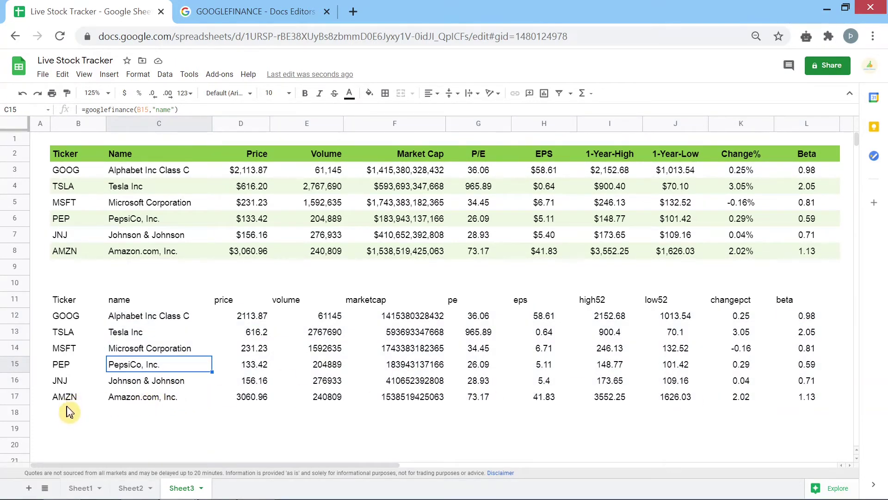
pyautogui.click(126, 400)
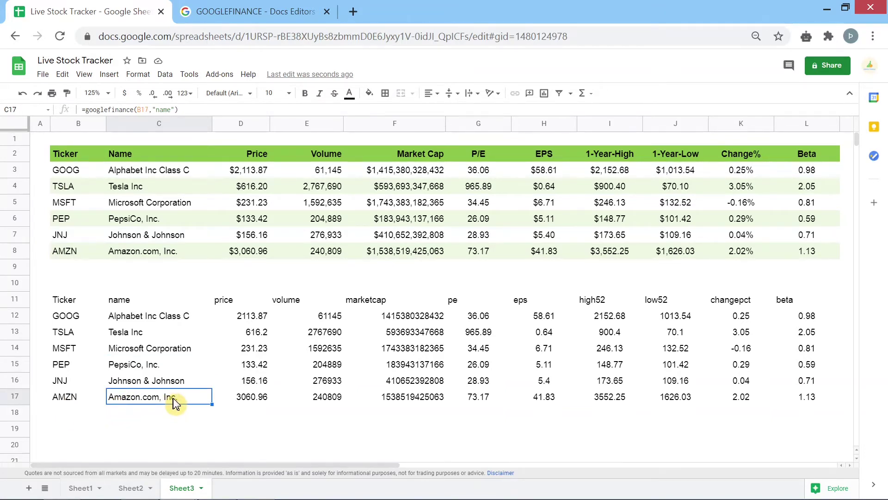
pyautogui.hotkey('shift', 'Right')
pyautogui.hotkey('shift', 'Right')
pyautogui.hotkey('shift', 'Right')
pyautogui.hotkey('shift', 'Right')
pyautogui.hotkey('shift', 'Right')
pyautogui.hotkey('shift', 'Right')
pyautogui.hotkey('shift', 'Right')
pyautogui.hotkey('shift', 'Right')
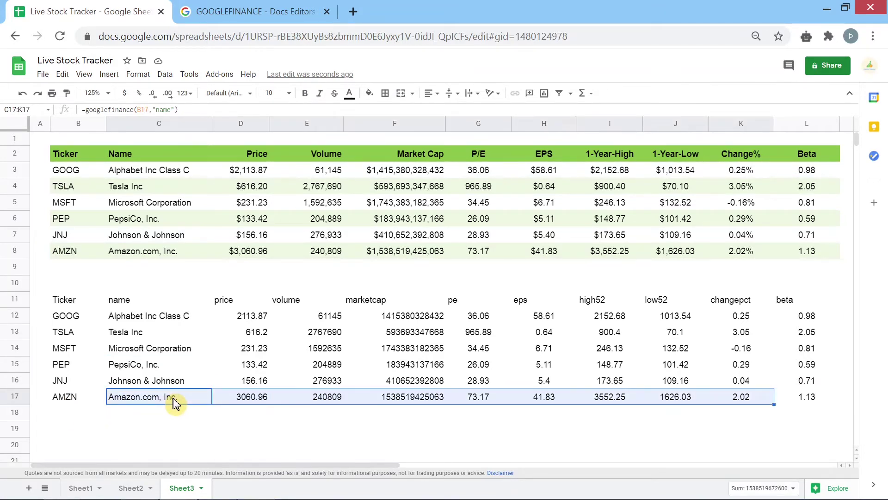
pyautogui.hotkey('shift', 'Right')
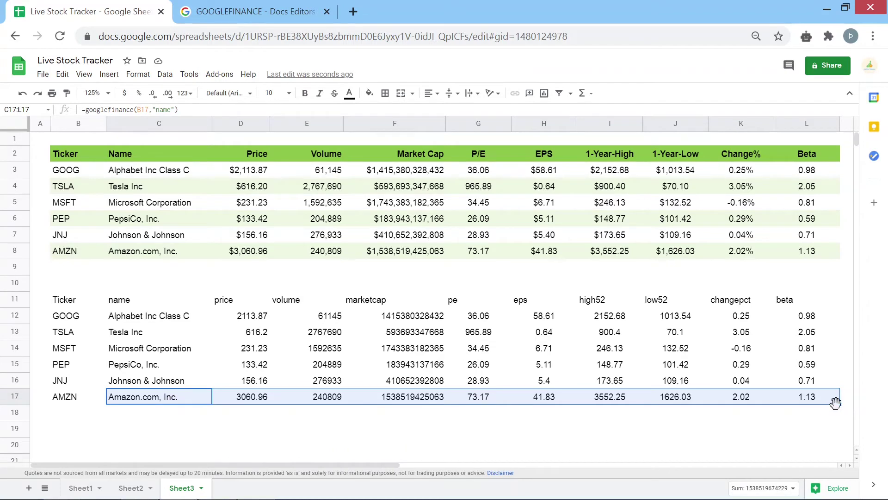
pyautogui.moveTo(841, 406); pyautogui.dragTo(156, 417)
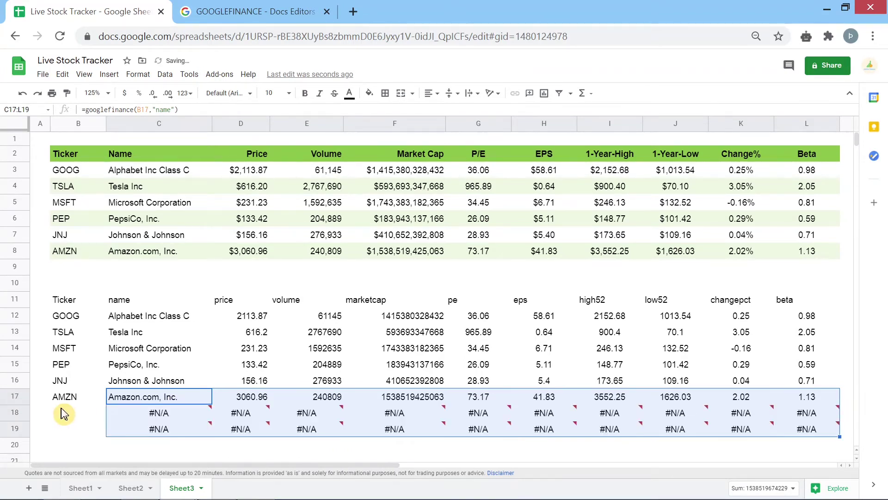
# Enter the tickers O and MO below AMZN in cells B18 and B19
pyautogui.click(71, 417)
pyautogui.write('O')
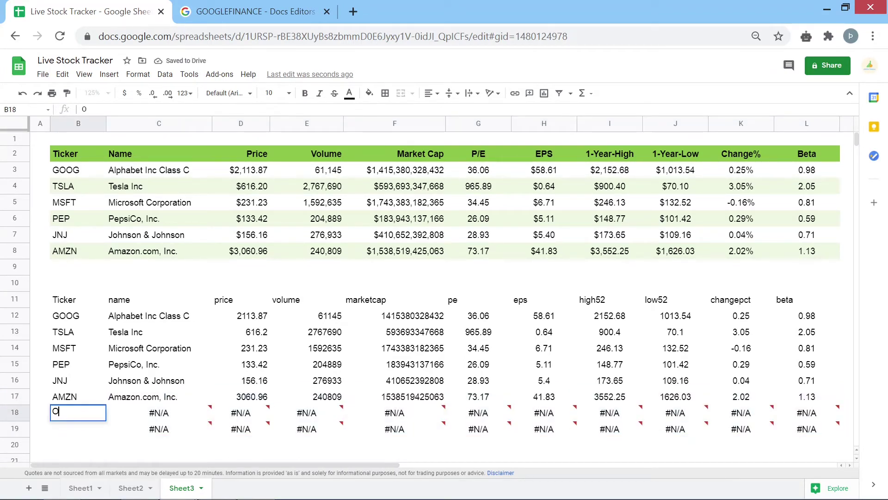
pyautogui.press('Return')
pyautogui.write('MO')
pyautogui.press('Return')
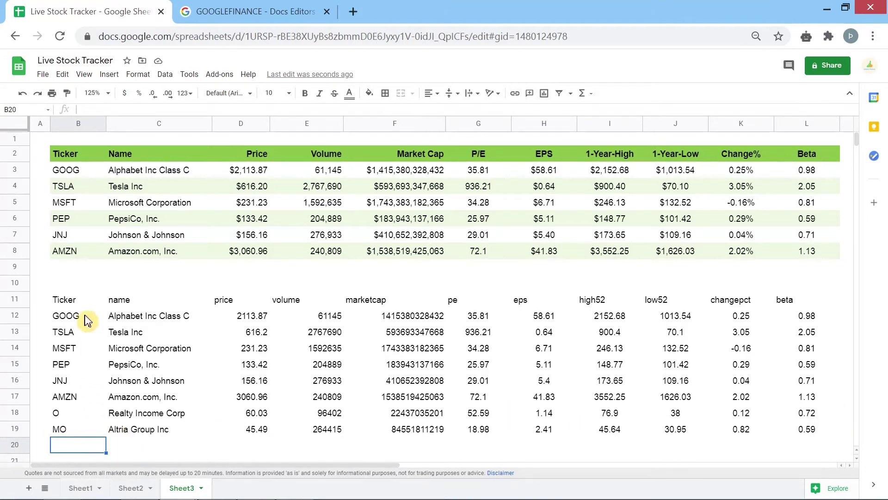
# Apply alternating colors to the lower stock table, setting the range to B11:L19
pyautogui.moveTo(76, 304); pyautogui.dragTo(794, 429)
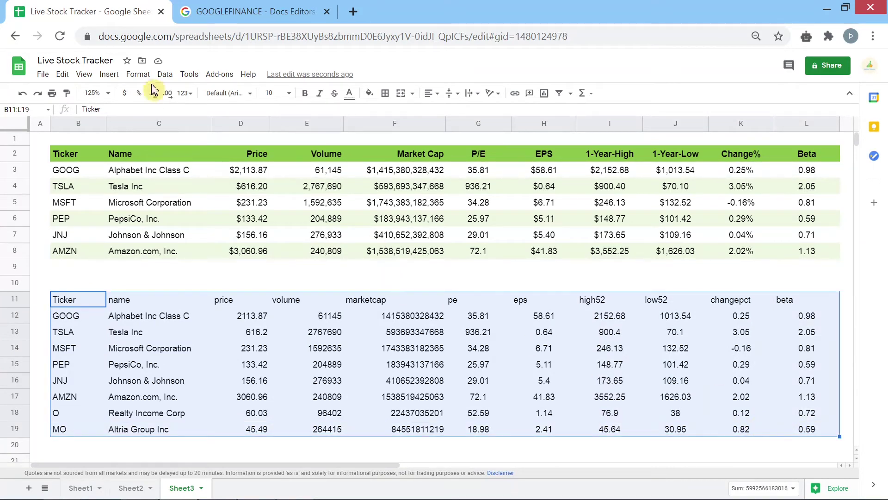
pyautogui.click(137, 74)
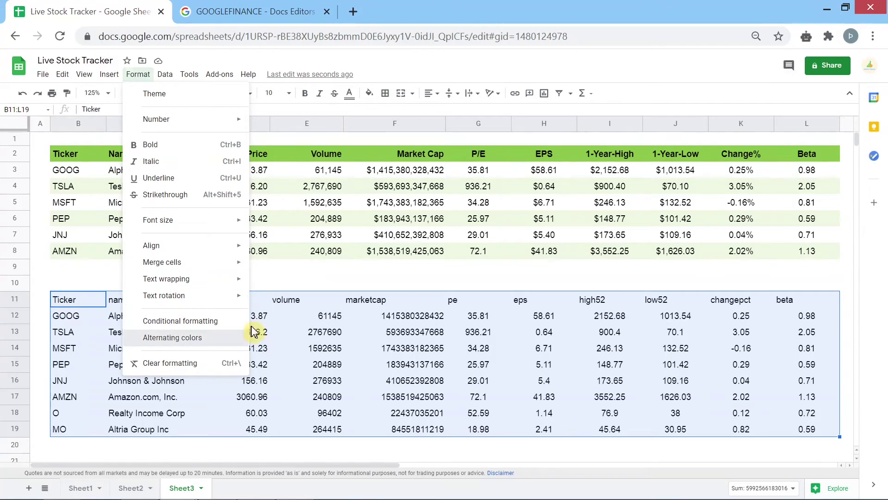
pyautogui.click(238, 337)
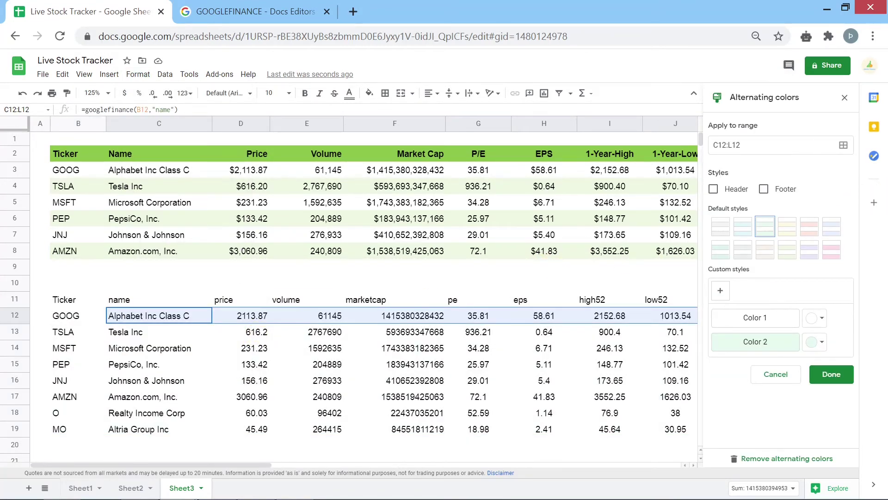
pyautogui.click(843, 146)
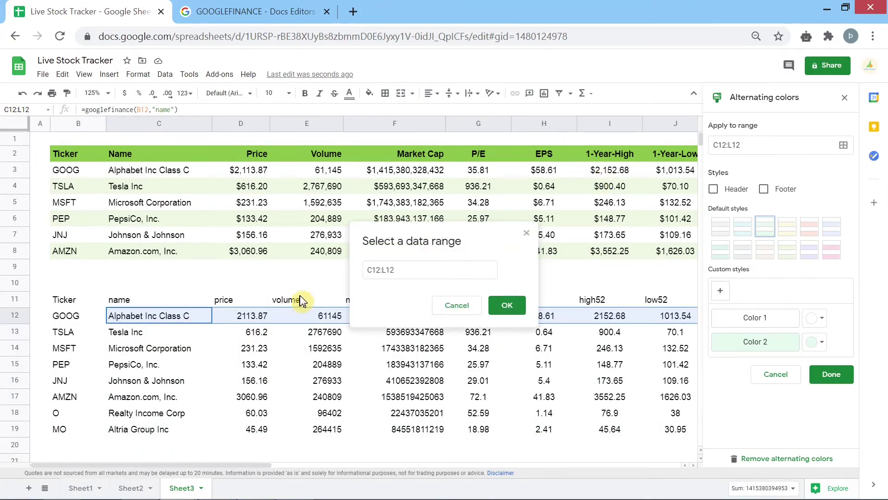
pyautogui.moveTo(69, 300); pyautogui.dragTo(512, 430)
pyautogui.click(506, 305)
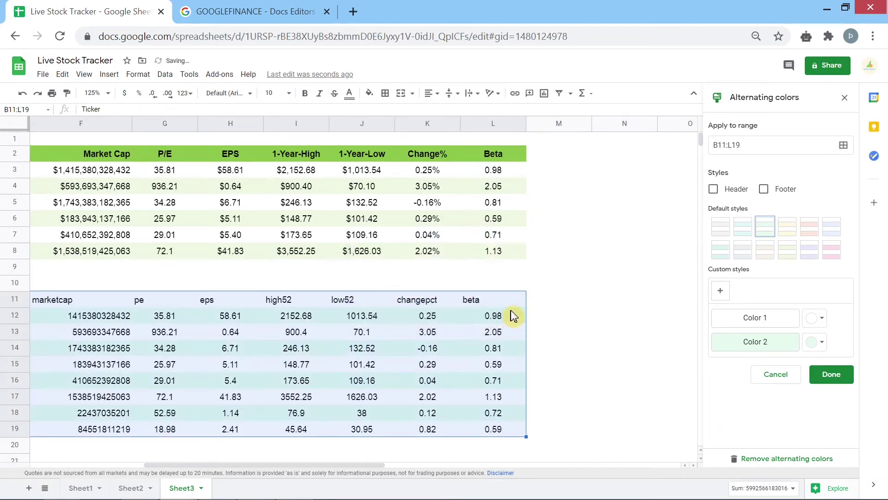
pyautogui.moveTo(360, 465); pyautogui.dragTo(246, 465)
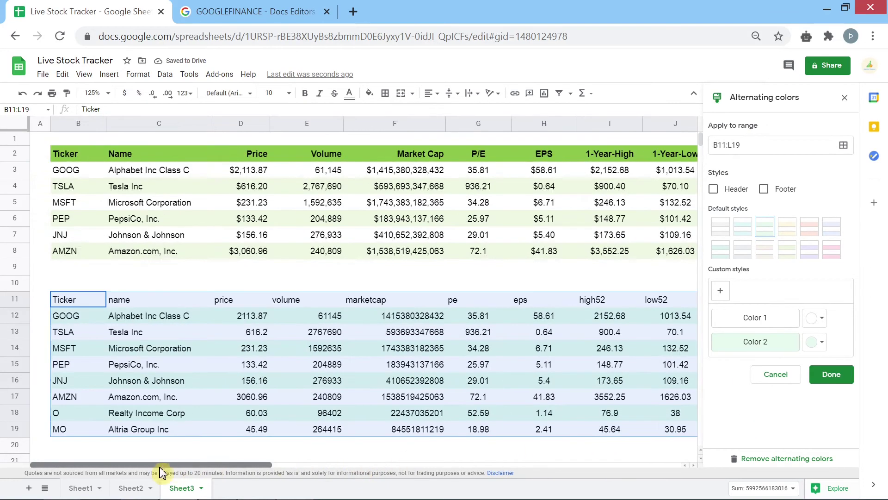
# Include a header in the alternating colors and apply the default style with the brown header
pyautogui.click(723, 190)
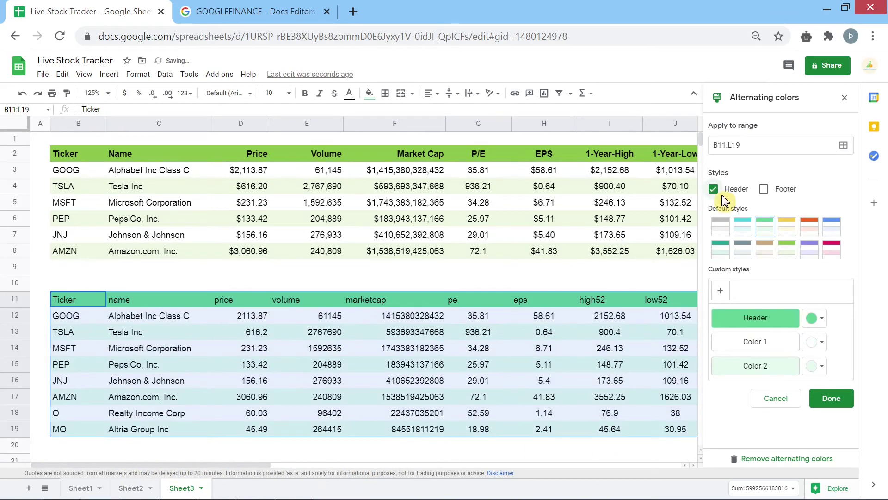
pyautogui.click(753, 229)
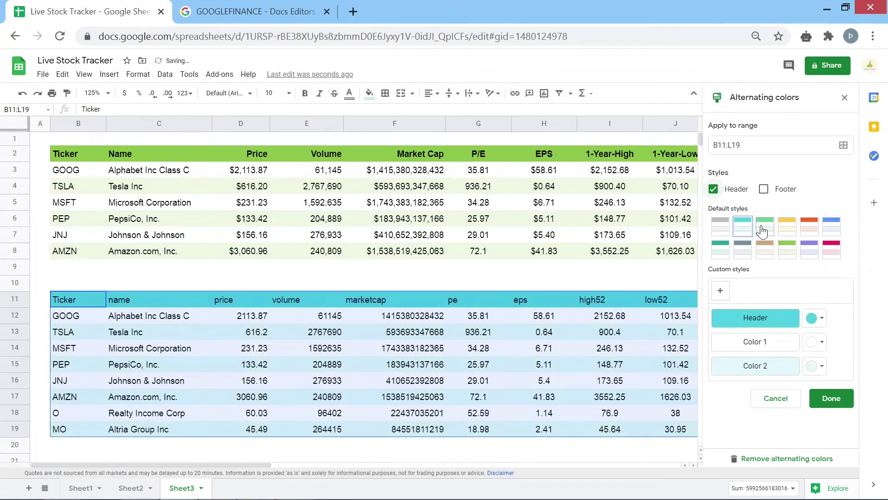
pyautogui.click(766, 230)
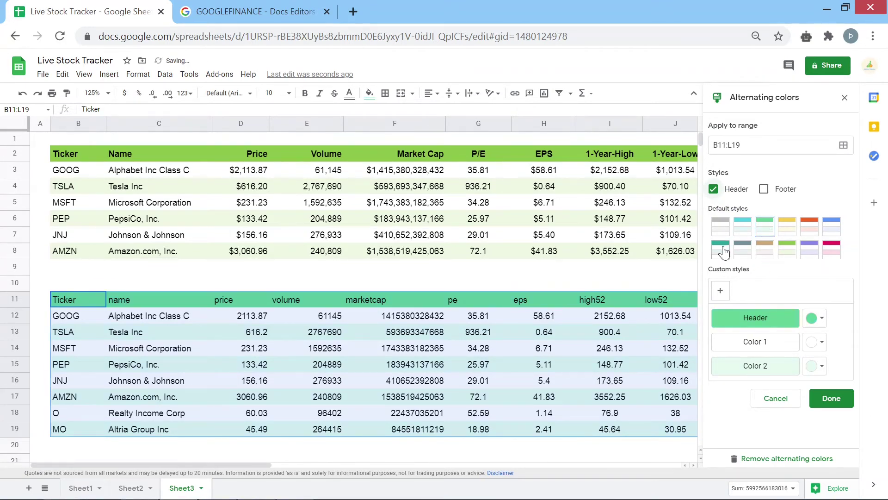
pyautogui.click(766, 253)
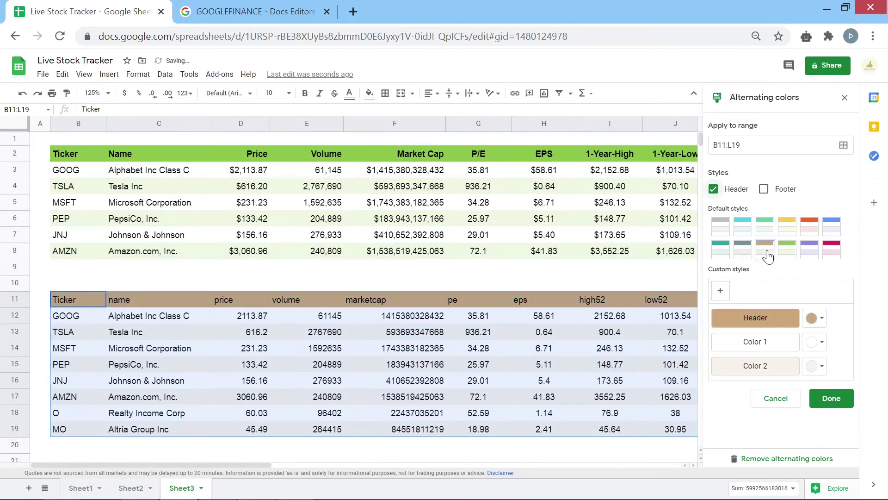
pyautogui.click(828, 398)
pyautogui.click(408, 382)
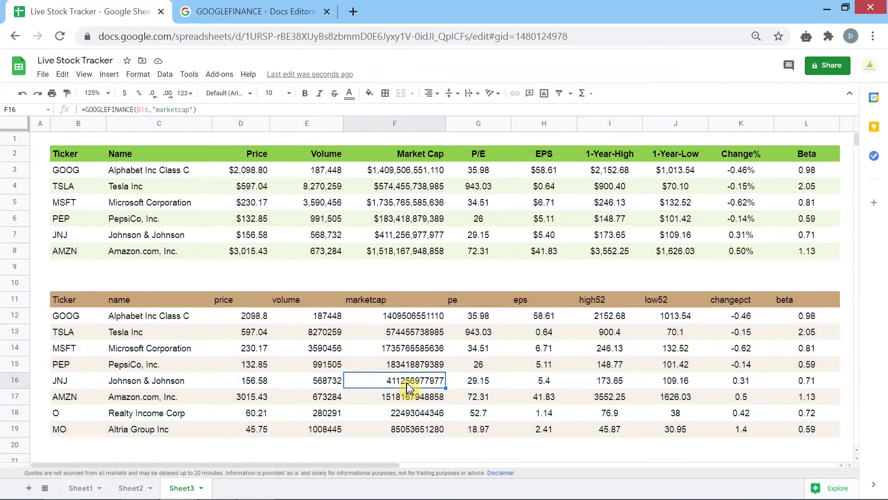
# Make the lower table's header row B11:L11 bold
pyautogui.click(69, 306)
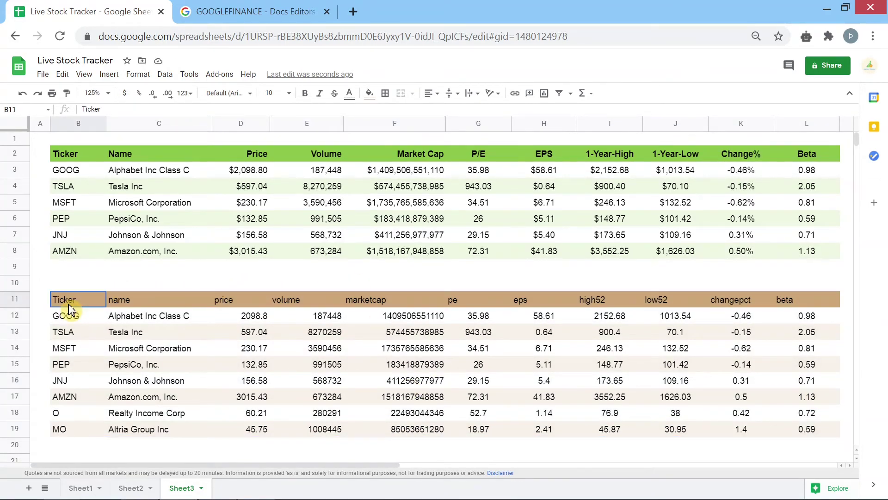
pyautogui.hotkey('shift', 'Right')
pyautogui.hotkey('shift', 'Right')
pyautogui.hotkey('shift', 'Right')
pyautogui.hotkey('shift', 'Right')
pyautogui.hotkey('shift', 'Right')
pyautogui.hotkey('shift', 'Right')
pyautogui.hotkey('shift', 'Right')
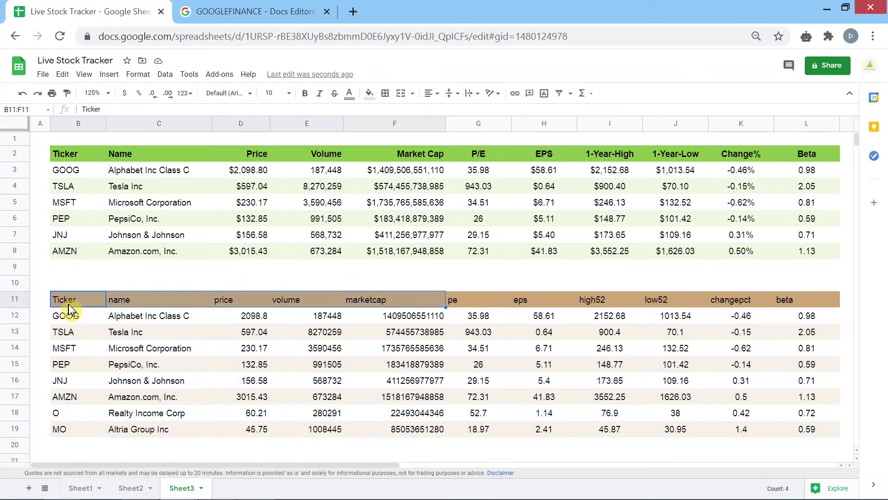
pyautogui.hotkey('shift', 'Right')
pyautogui.hotkey('shift', 'Right')
pyautogui.hotkey('shift', 'Right')
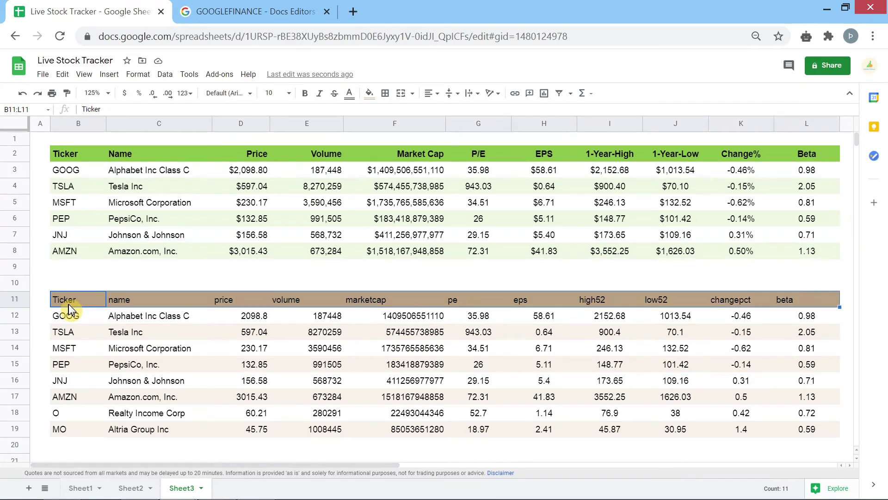
pyautogui.hotkey('ctrl', 'b')
# Format the price values in D12:D19 as dollar currency
pyautogui.click(238, 317)
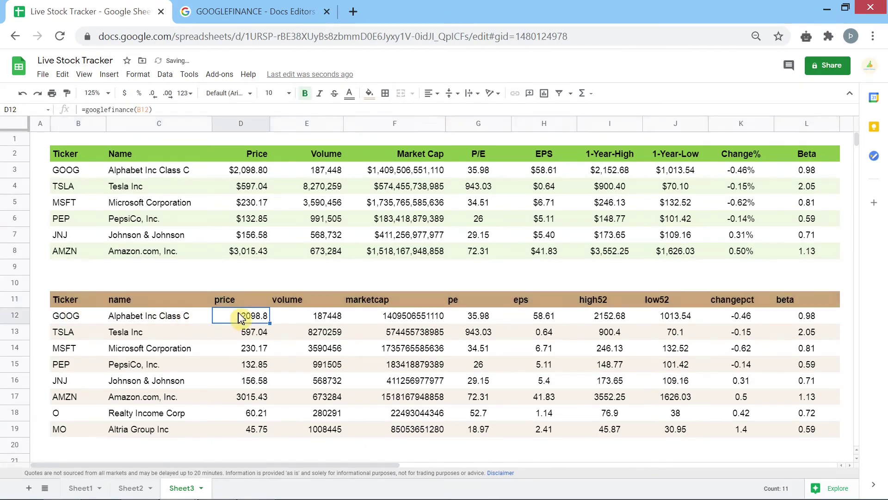
pyautogui.hotkey('shift', 'Down')
pyautogui.hotkey('shift', 'Down')
pyautogui.hotkey('shift', 'Down')
pyautogui.hotkey('shift', 'Down')
pyautogui.hotkey('shift', 'Down')
pyautogui.hotkey('shift', 'Down')
pyautogui.hotkey('shift', 'Down')
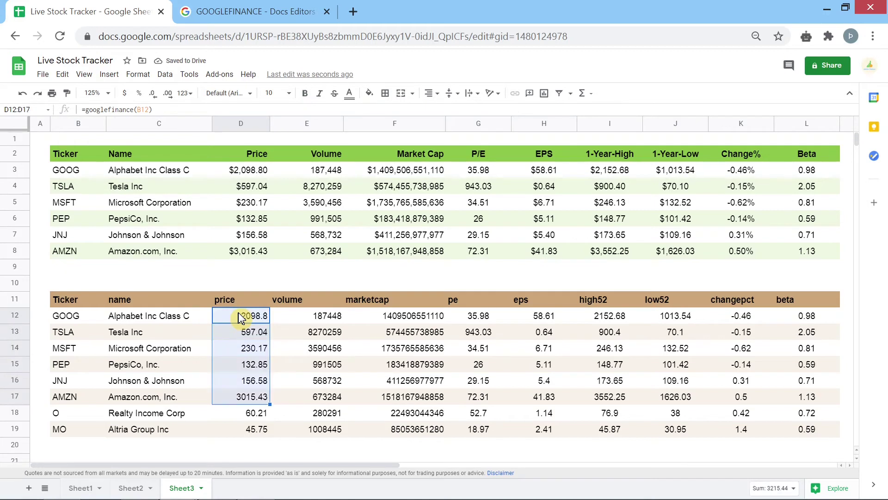
pyautogui.click(124, 93)
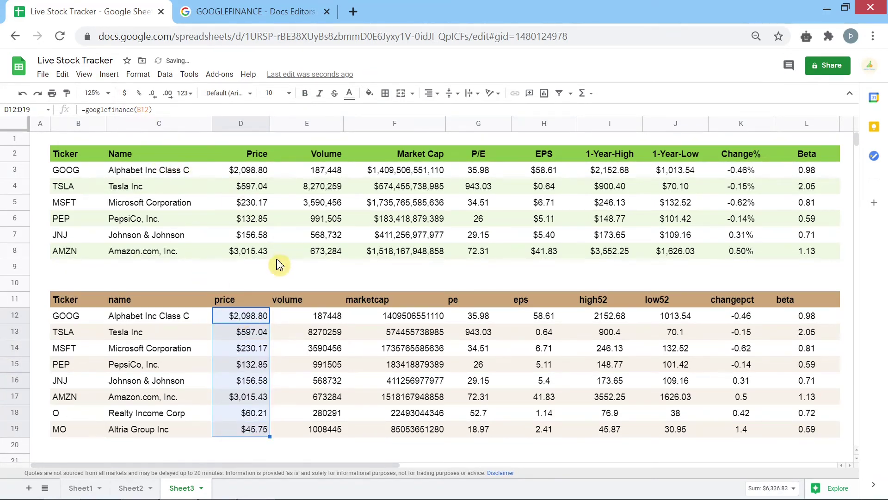
# Format the volume values in E12:E19 as numbers with thousands separators and no decimal places
pyautogui.click(322, 318)
pyautogui.hotkey('shift', 'Down')
pyautogui.hotkey('shift', 'Down')
pyautogui.hotkey('shift', 'Down')
pyautogui.hotkey('shift', 'Down')
pyautogui.hotkey('shift', 'Down')
pyautogui.hotkey('shift', 'Down')
pyautogui.hotkey('shift', 'Down')
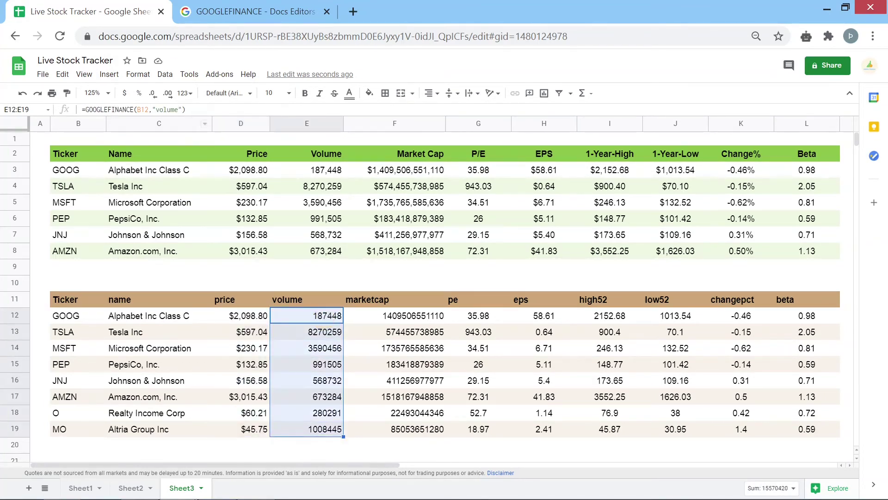
pyautogui.click(185, 93)
pyautogui.click(198, 150)
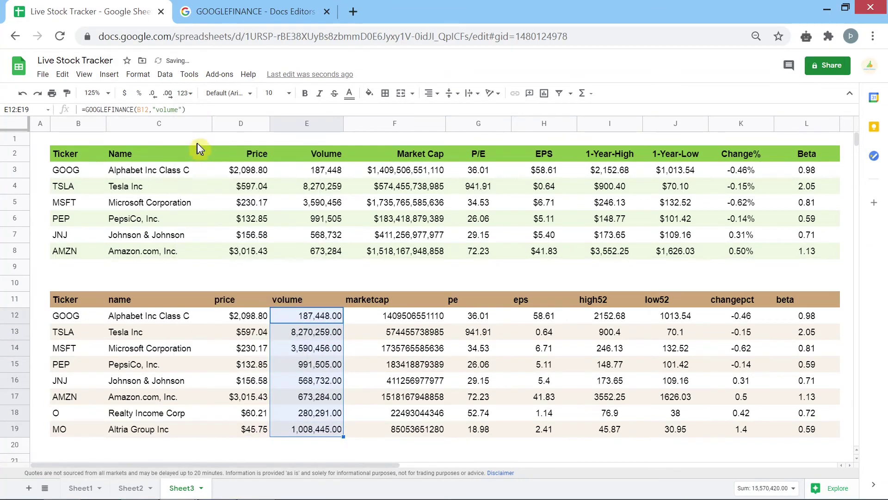
pyautogui.click(152, 96)
pyautogui.click(152, 96)
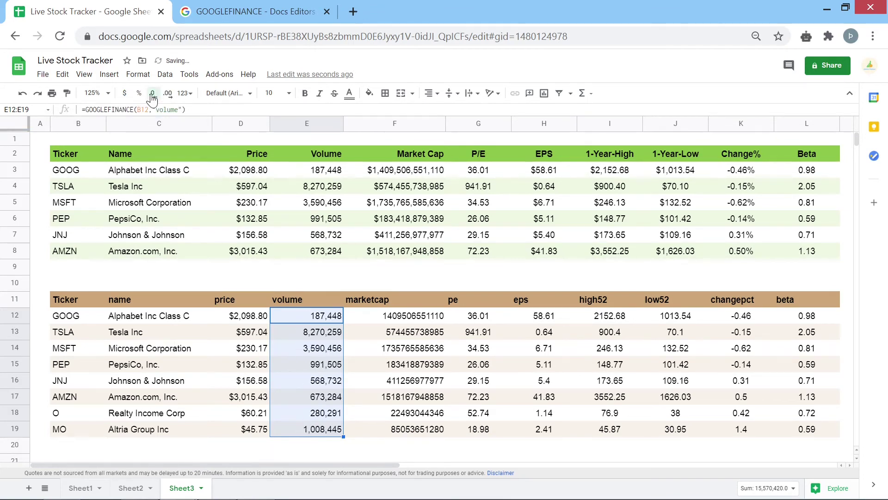
# Format the marketcap values in F12:F19 as dollar currency without decimal places
pyautogui.click(384, 317)
pyautogui.hotkey('shift', 'Down')
pyautogui.hotkey('shift', 'Down')
pyautogui.hotkey('shift', 'Down')
pyautogui.hotkey('shift', 'Down')
pyautogui.hotkey('shift', 'Down')
pyautogui.hotkey('shift', 'Down')
pyautogui.hotkey('shift', 'Down')
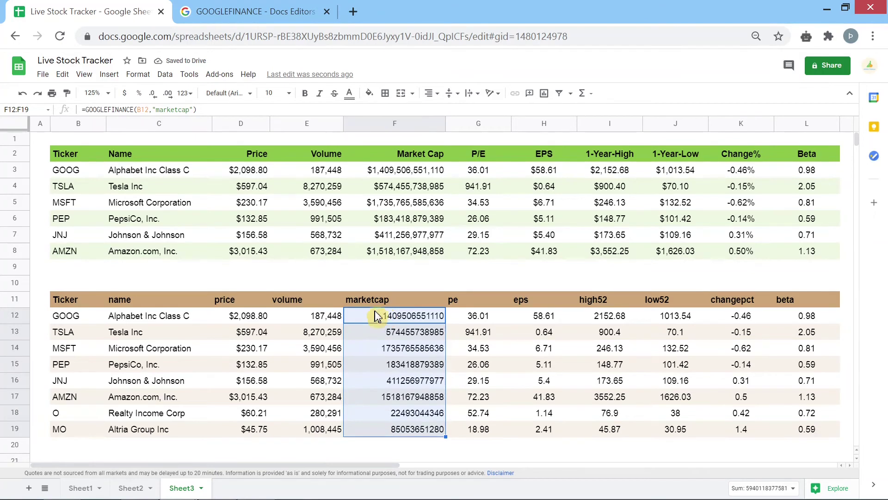
pyautogui.click(124, 93)
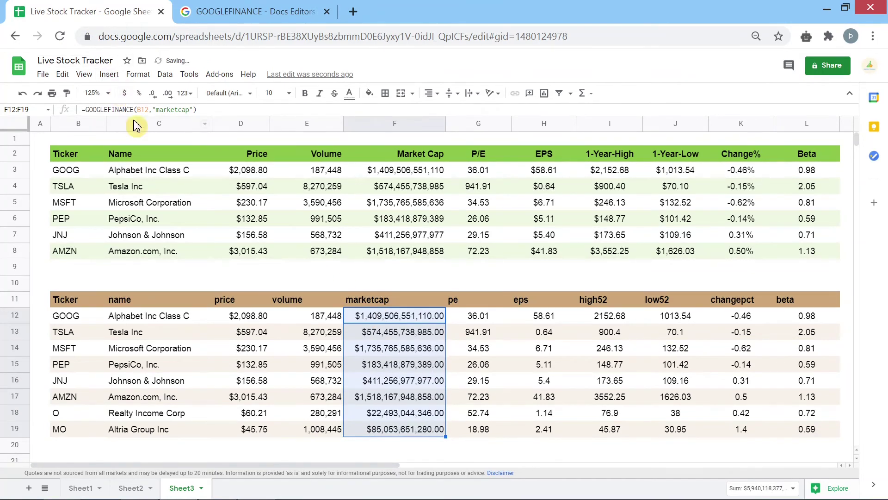
pyautogui.click(152, 93)
pyautogui.click(152, 93)
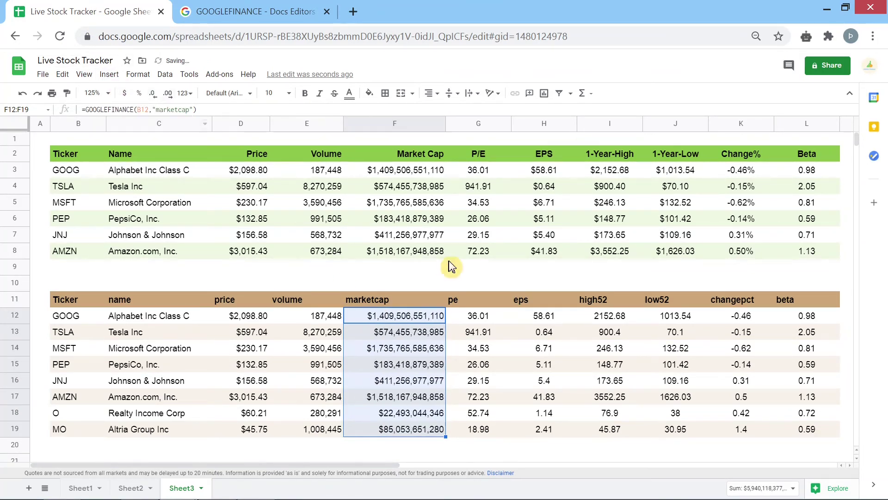
# Format the eps values in H12:H19 as dollar currency
pyautogui.click(472, 319)
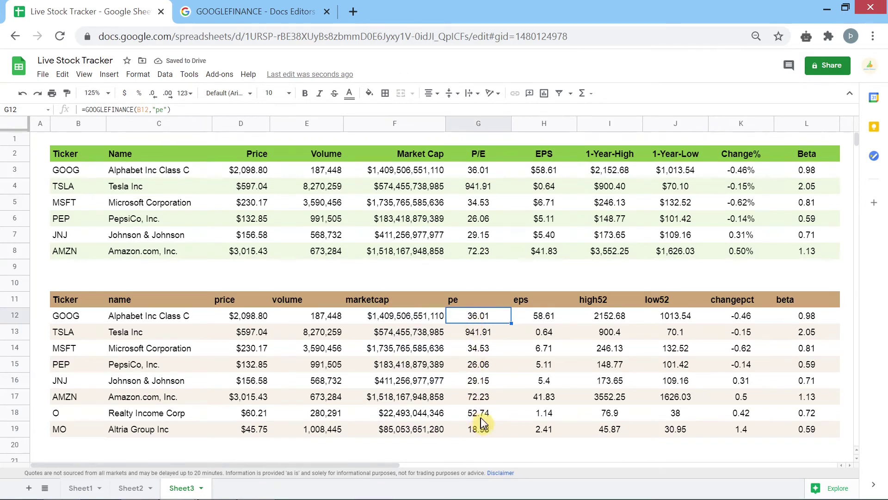
pyautogui.click(540, 318)
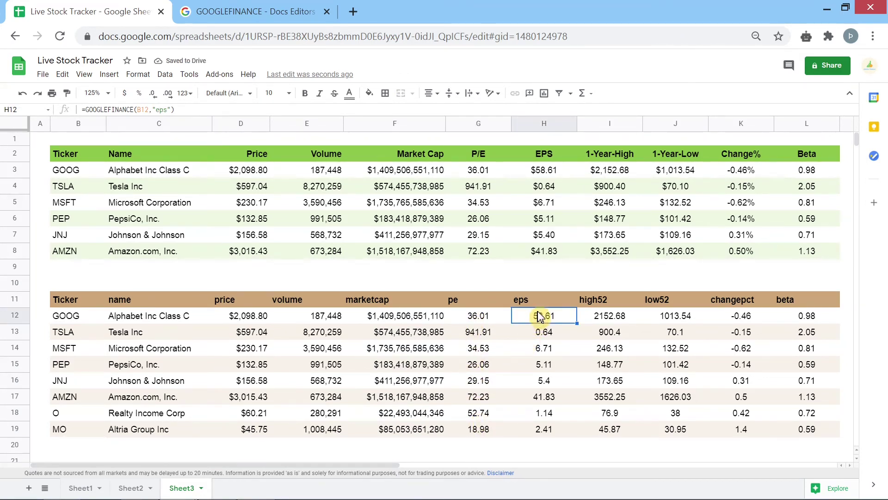
pyautogui.hotkey('shift', 'Down')
pyautogui.hotkey('shift', 'Down')
pyautogui.hotkey('shift', 'Down')
pyautogui.hotkey('shift', 'Down')
pyautogui.hotkey('shift', 'Down')
pyautogui.hotkey('shift', 'Down')
pyautogui.hotkey('shift', 'Down')
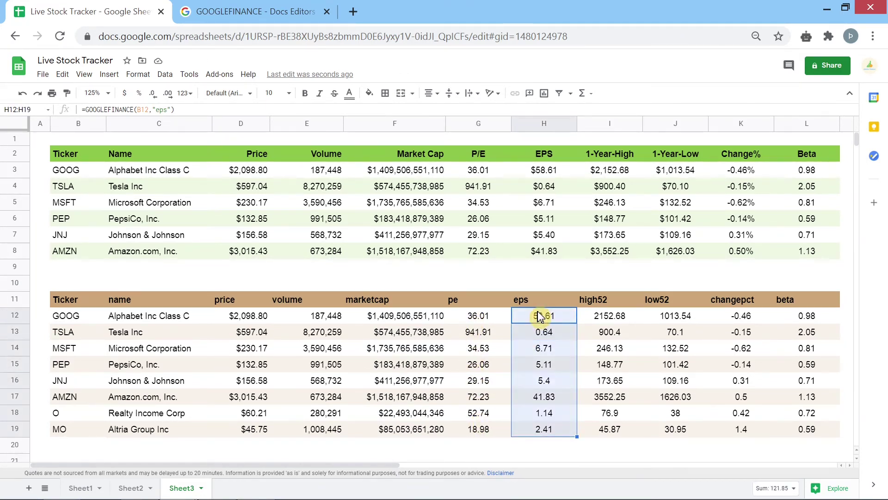
pyautogui.click(124, 93)
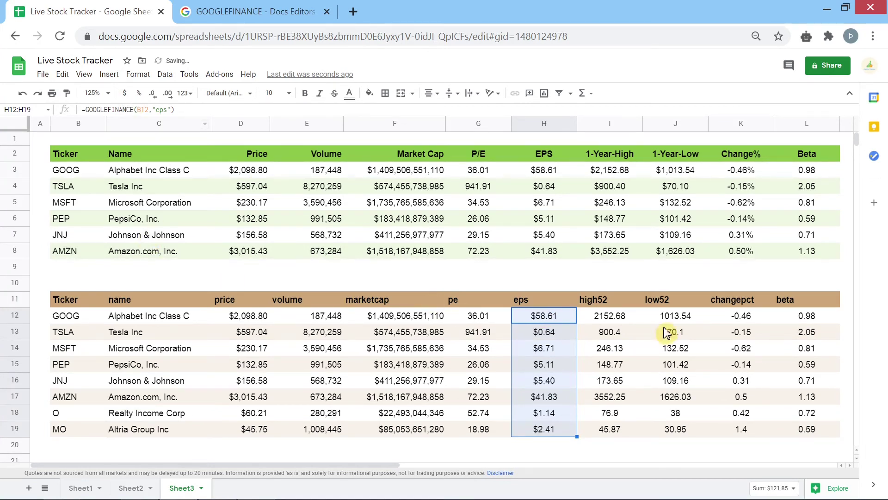
# Format the high52 and low52 values in I12:J19 as dollar currency, together with the eps values
pyautogui.hotkey('shift', 'Right')
pyautogui.hotkey('shift', 'Right')
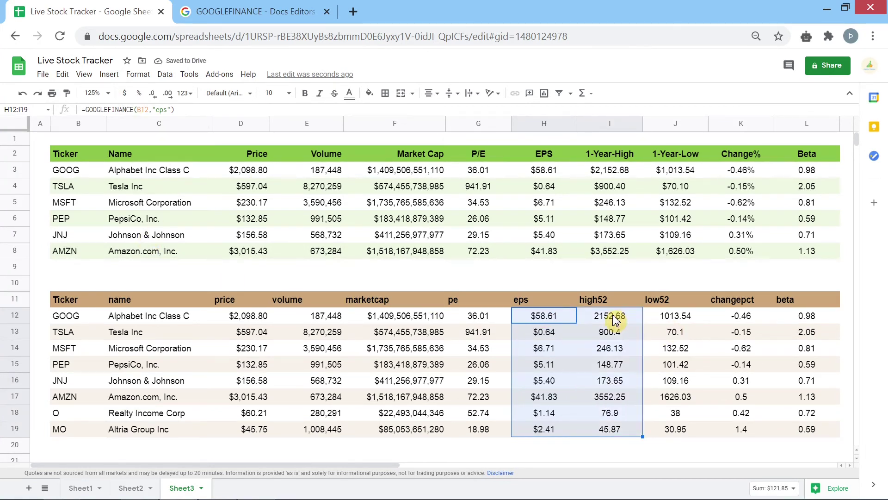
pyautogui.click(123, 95)
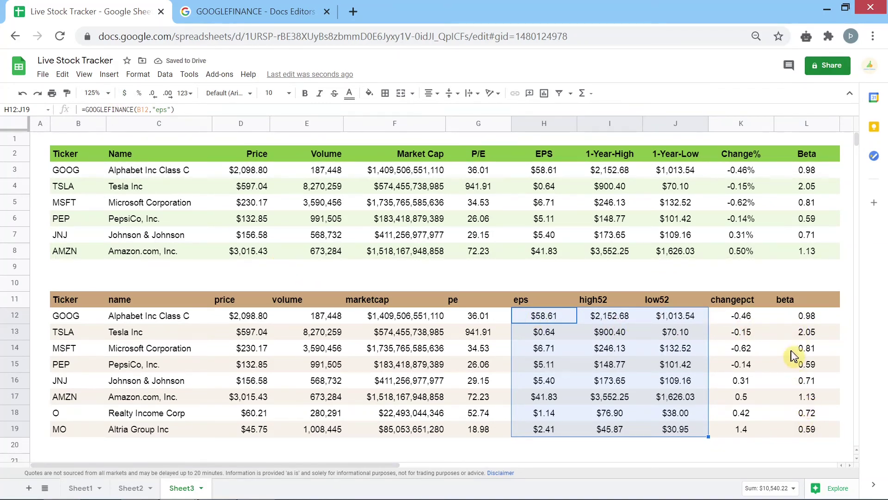
# Format the changepct values in K12:K19 as percentages
pyautogui.click(741, 320)
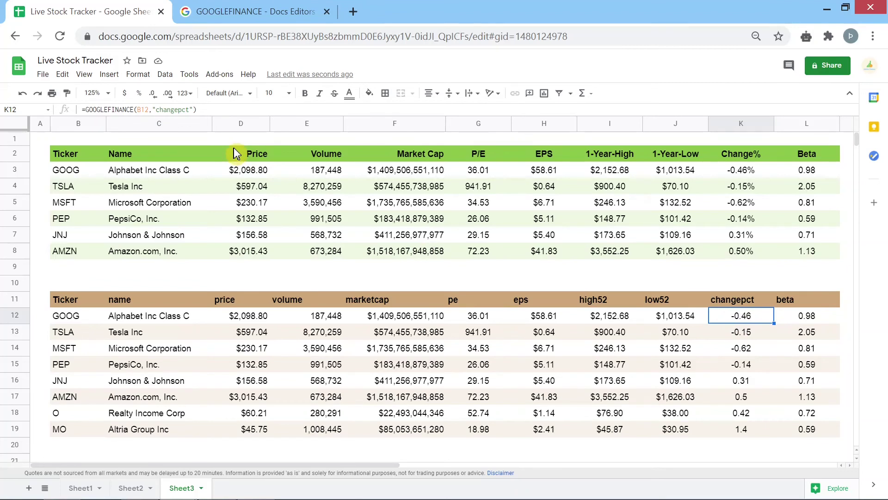
pyautogui.hotkey('shift', 'Down')
pyautogui.hotkey('shift', 'Down')
pyautogui.hotkey('shift', 'Down')
pyautogui.hotkey('shift', 'Down')
pyautogui.hotkey('shift', 'Down')
pyautogui.hotkey('shift', 'Down')
pyautogui.hotkey('shift', 'Down')
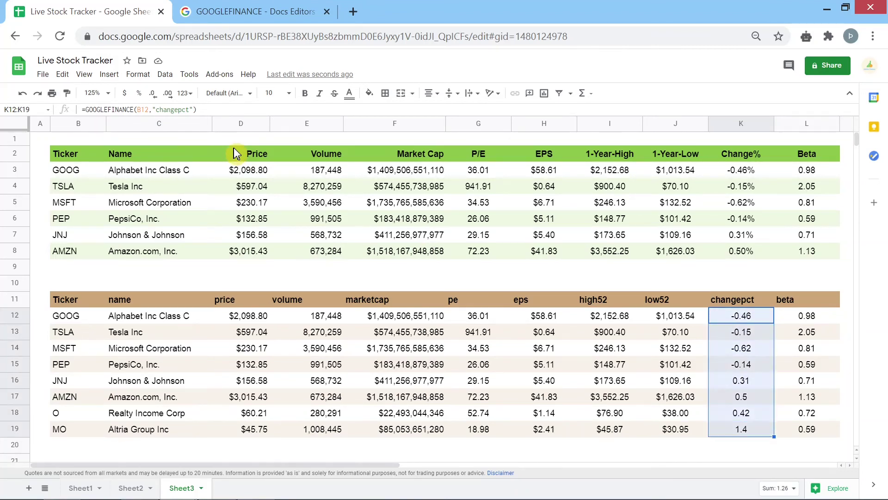
pyautogui.click(139, 93)
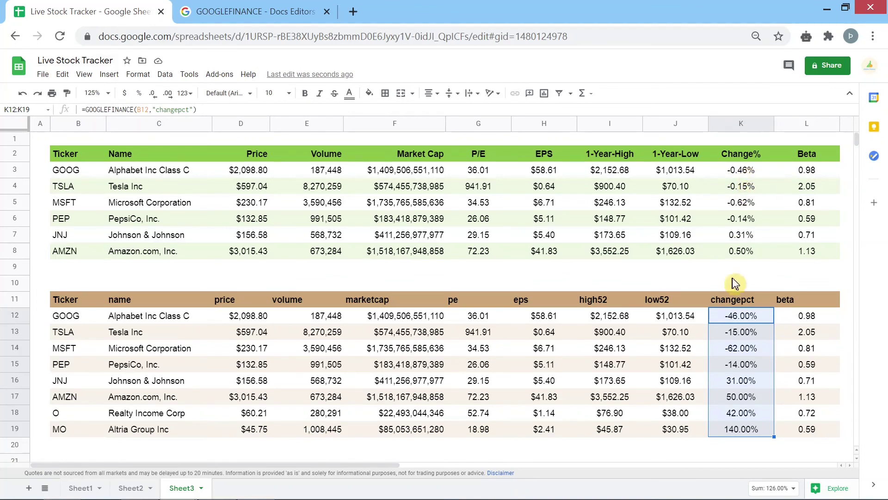
# Append /100 to the changepct GOOGLEFINANCE formula in K12 and fill it down through K19
pyautogui.click(743, 324)
pyautogui.doubleClick(743, 324)
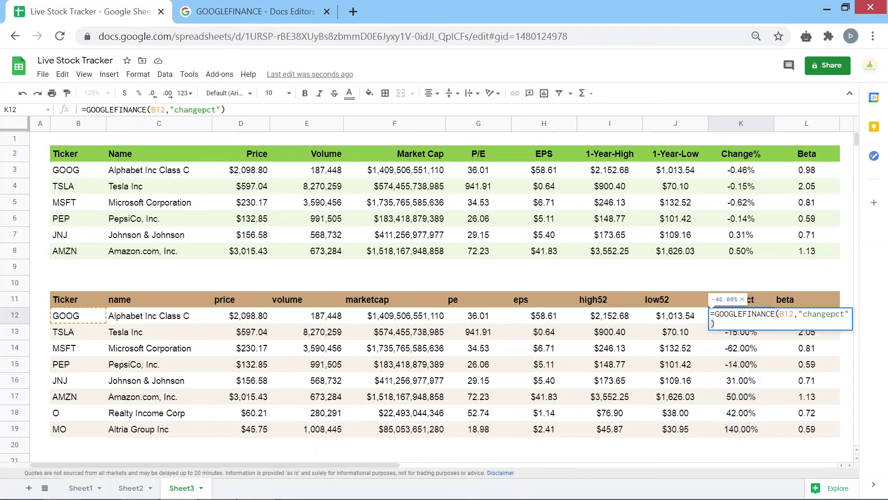
pyautogui.write('/100')
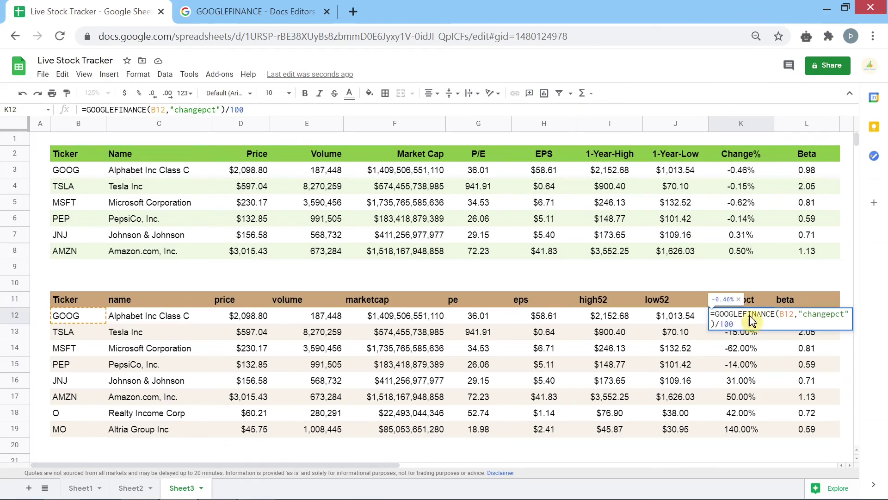
pyautogui.press('Return')
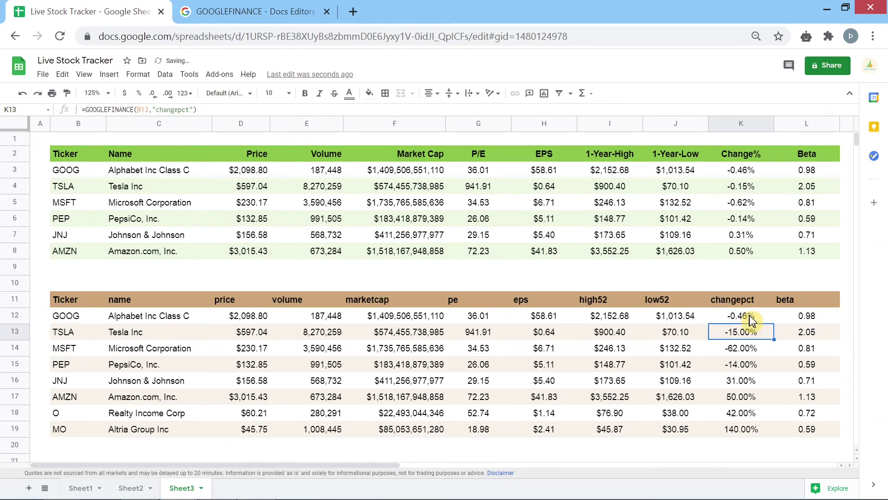
pyautogui.click(761, 320)
pyautogui.moveTo(773, 353); pyautogui.dragTo(771, 430)
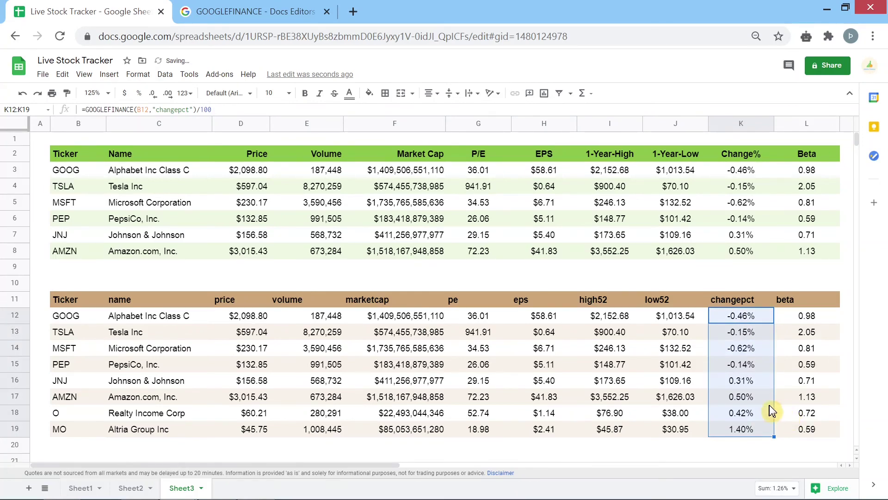
pyautogui.click(747, 350)
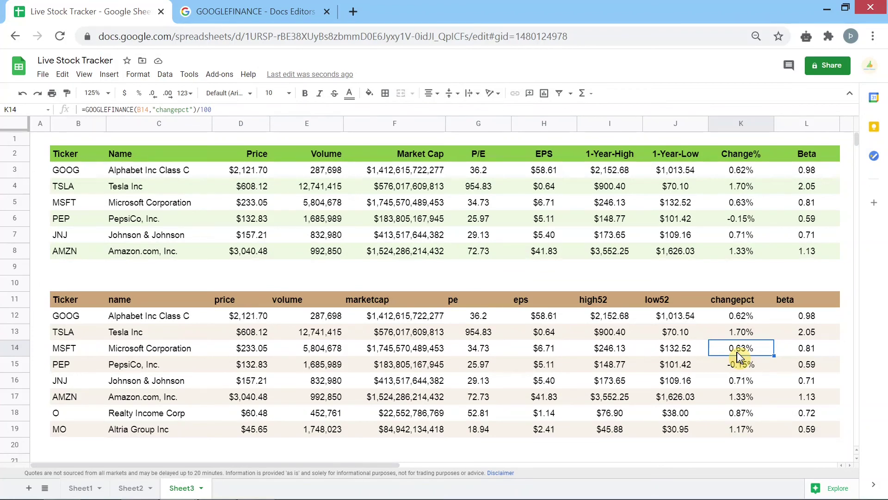
# Look through the available attributes on the GOOGLEFINANCE help page, and return to the Live Stock Tracker spreadsheet
pyautogui.click(199, 12)
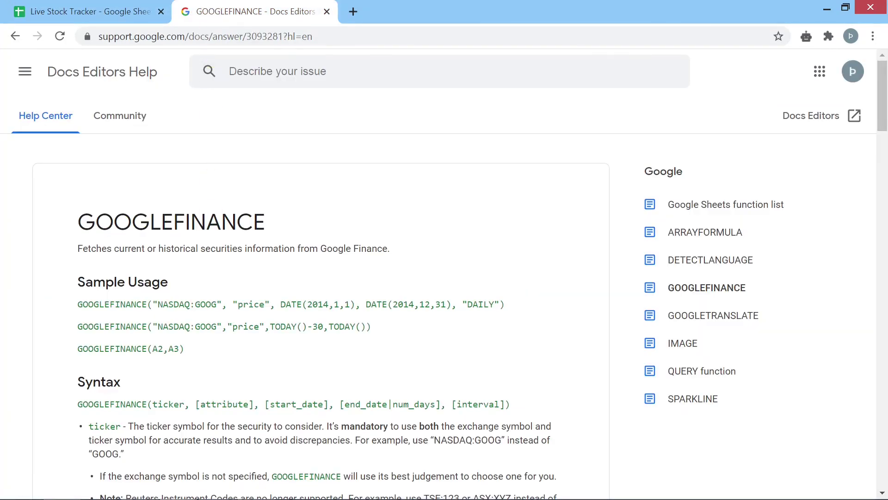
pyautogui.scroll(-15, 231, 268)
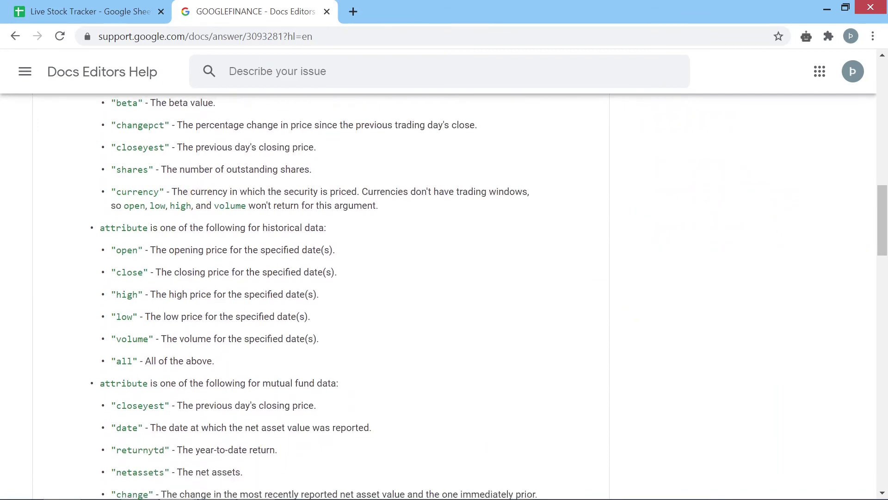
pyautogui.scroll(-2, 323, 296)
pyautogui.click(135, 12)
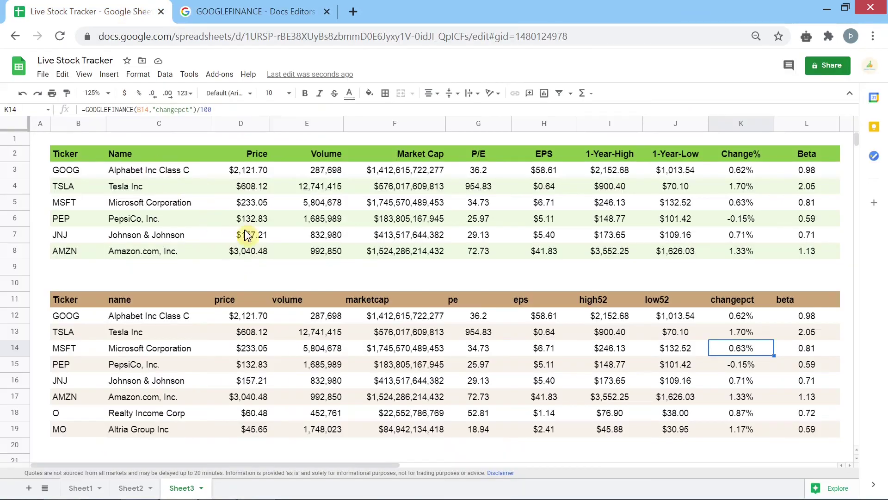